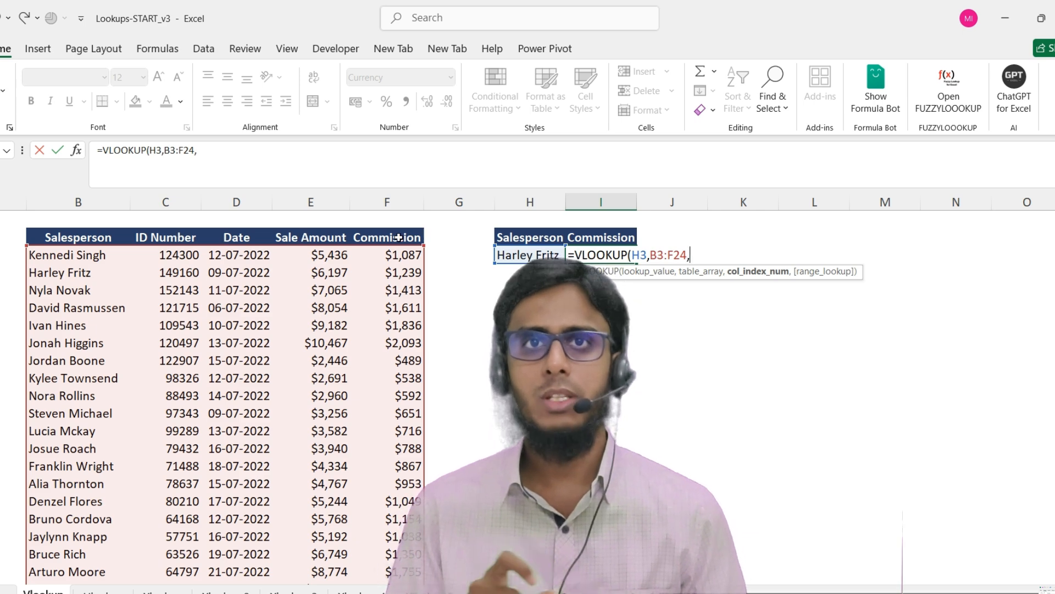
Finish the VLOOKUP formula in I3 with column index 5 and an exact match (FALSE)
type("5,")
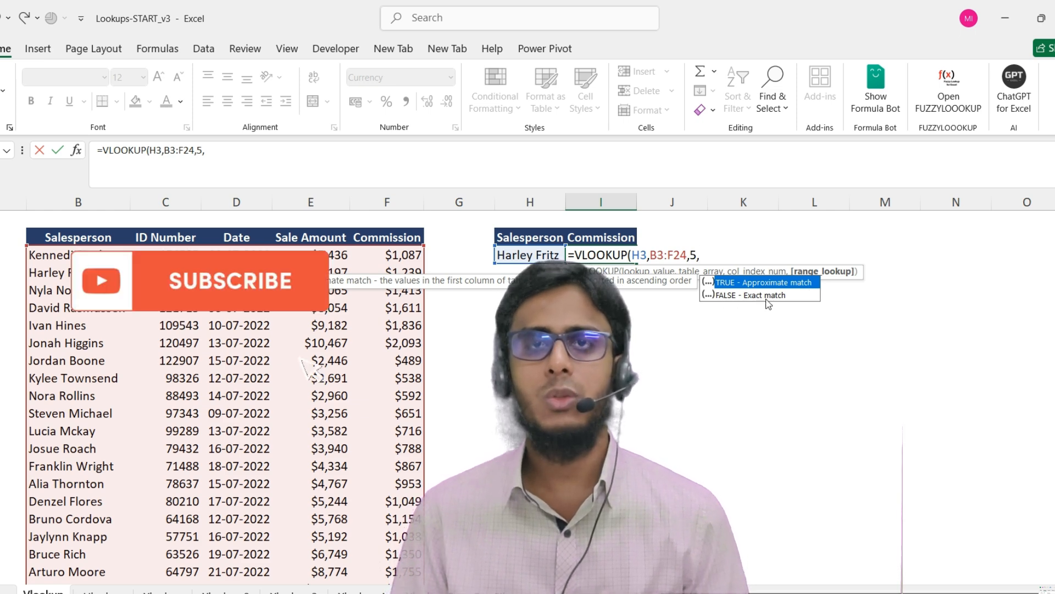
key("Down")
key("Tab")
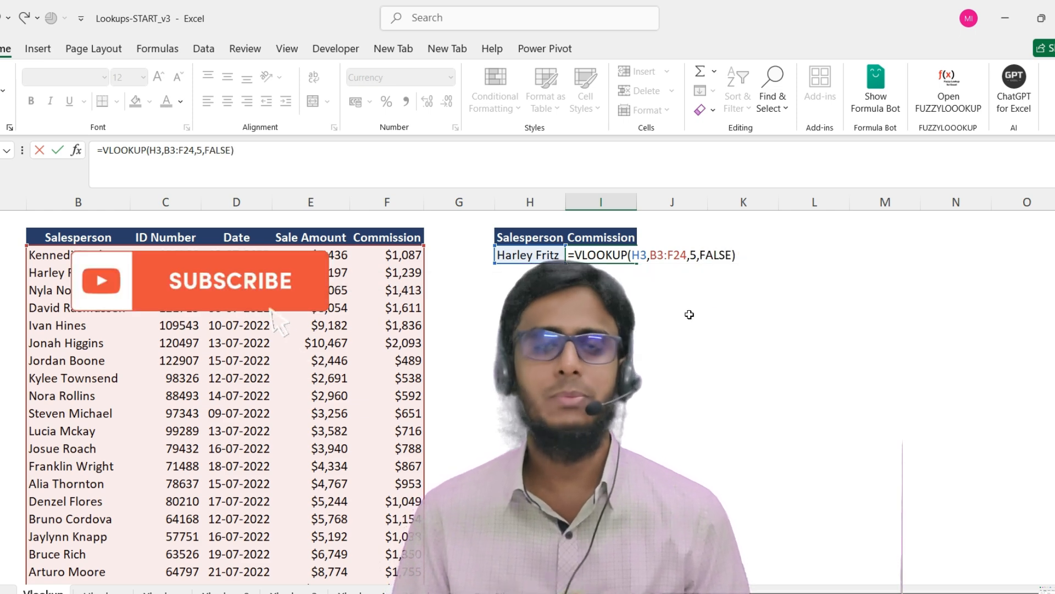
key("ctrl+Return")
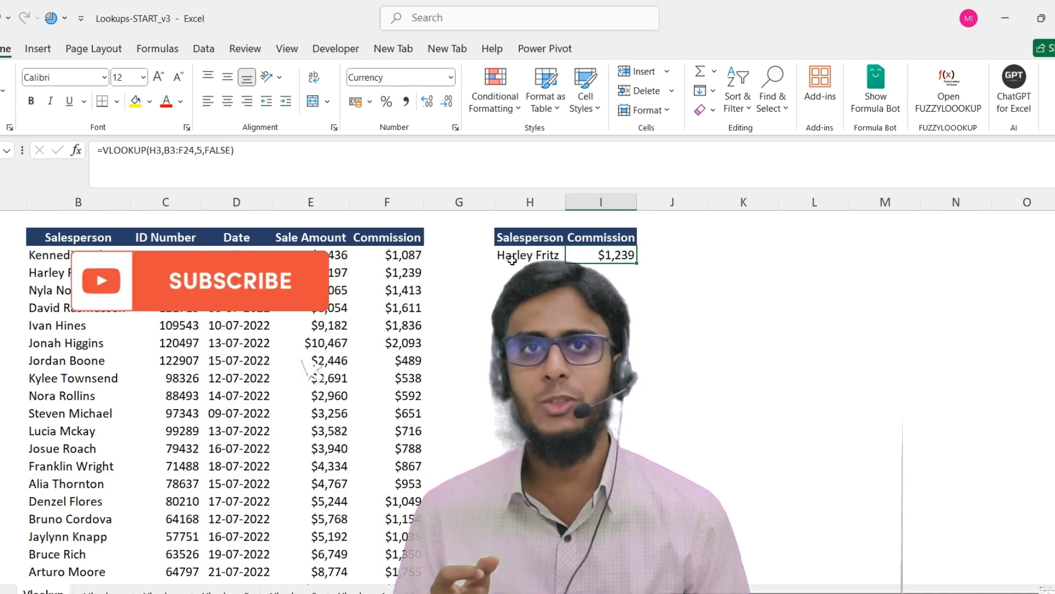
key("Left")
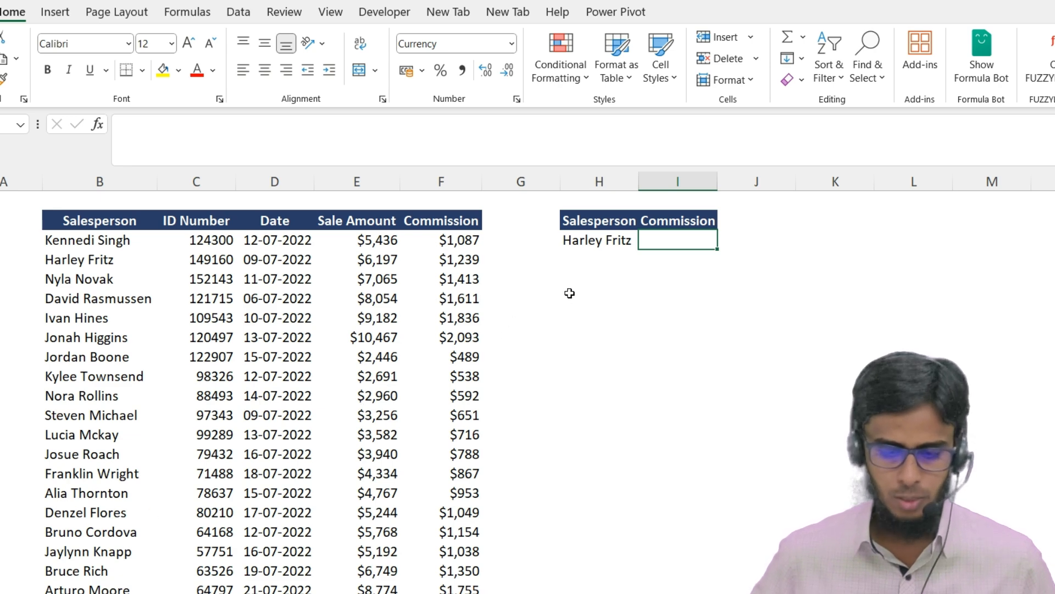
left_click(73, 225)
left_click(351, 223)
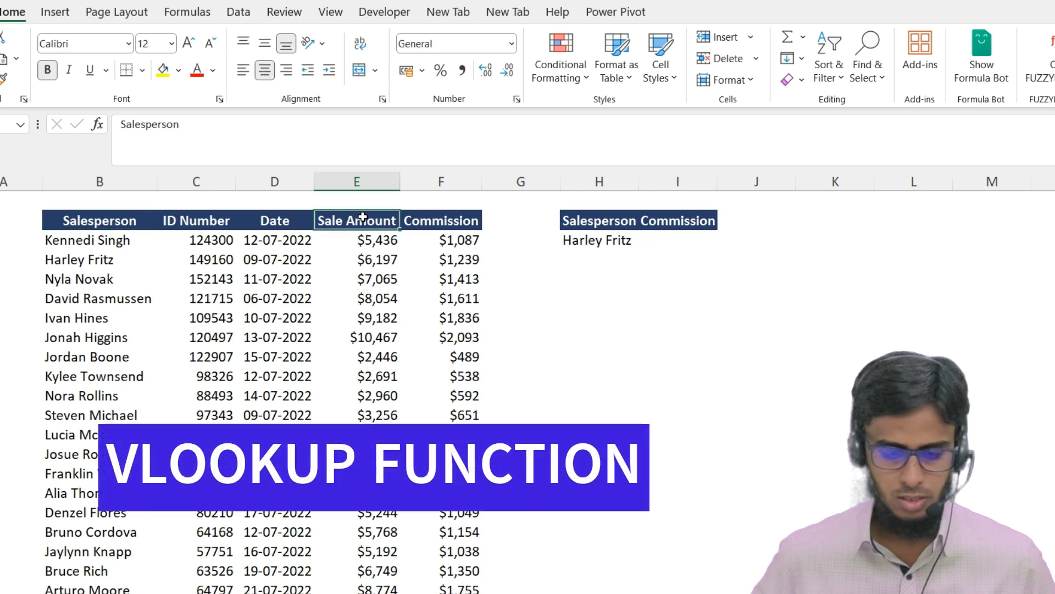
left_click(444, 222)
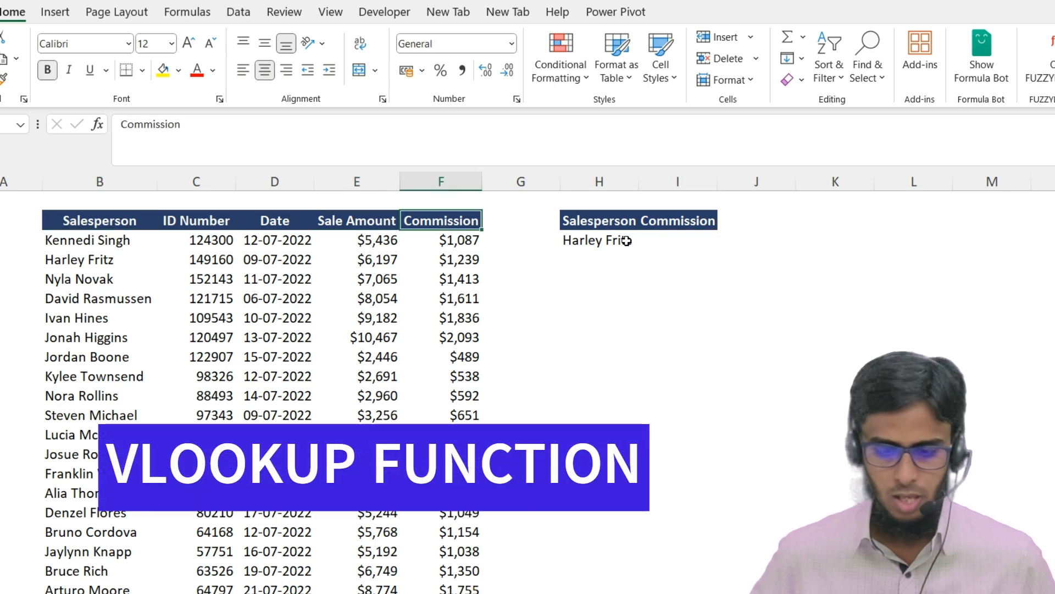
left_click(598, 225)
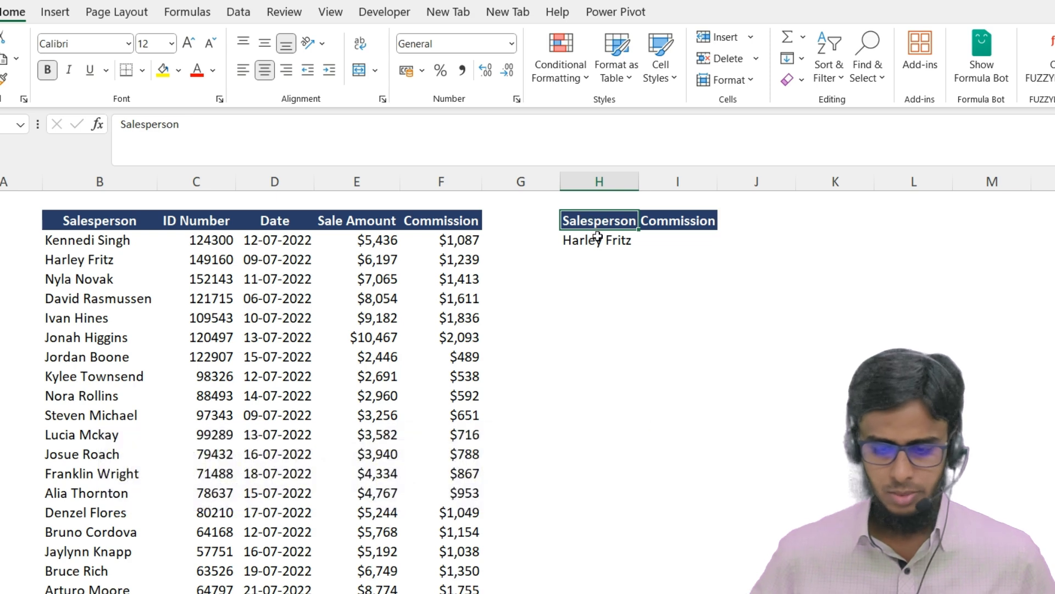
Begin a VLOOKUP formula in the Commission cell I3, using H3 as lookup value and B3:F24 as table array
left_click(665, 238)
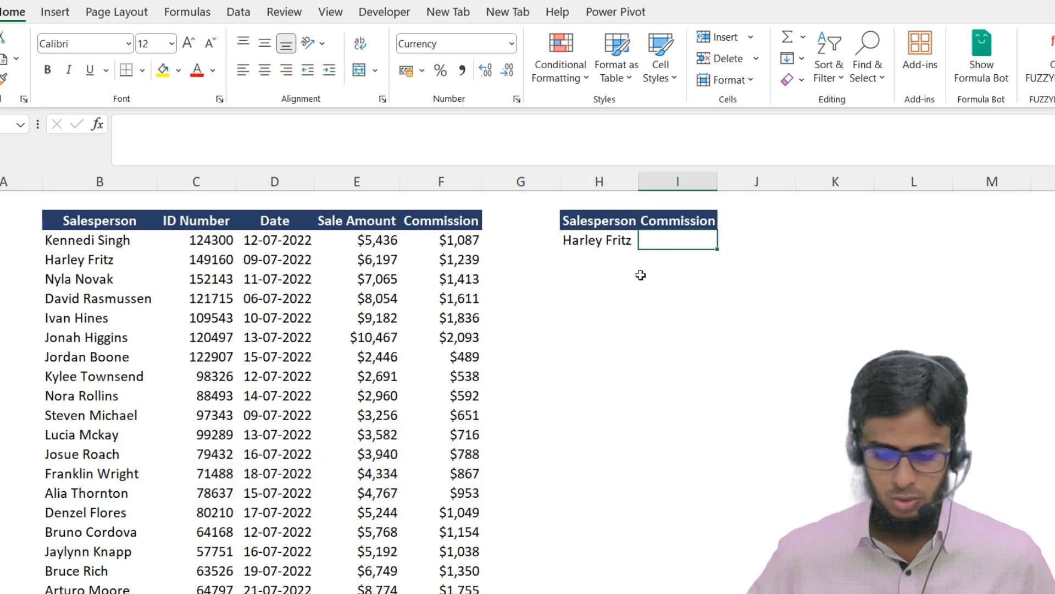
type("=vl")
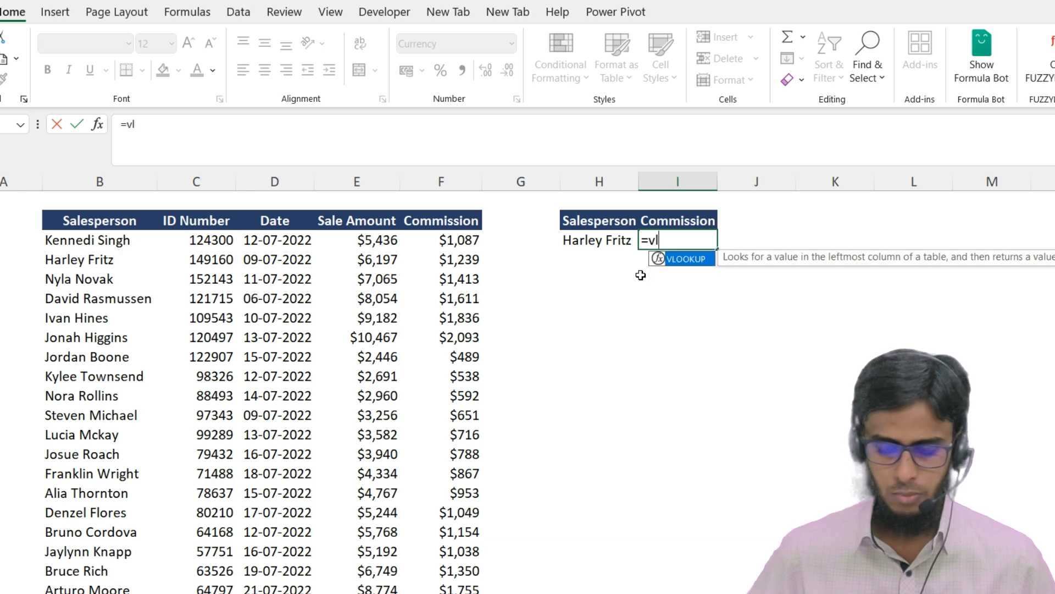
key("Tab")
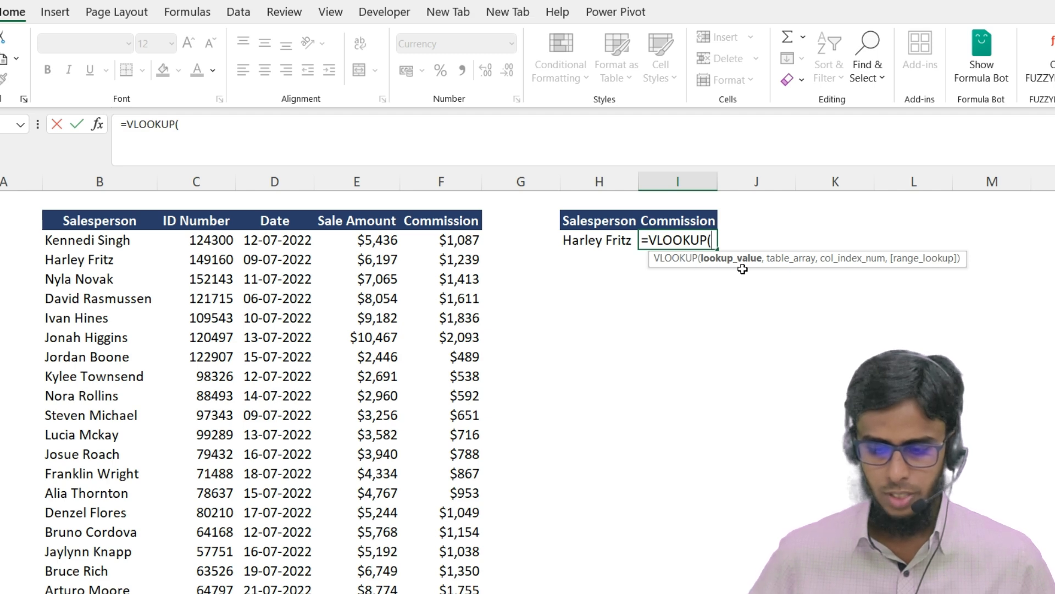
left_click(588, 246)
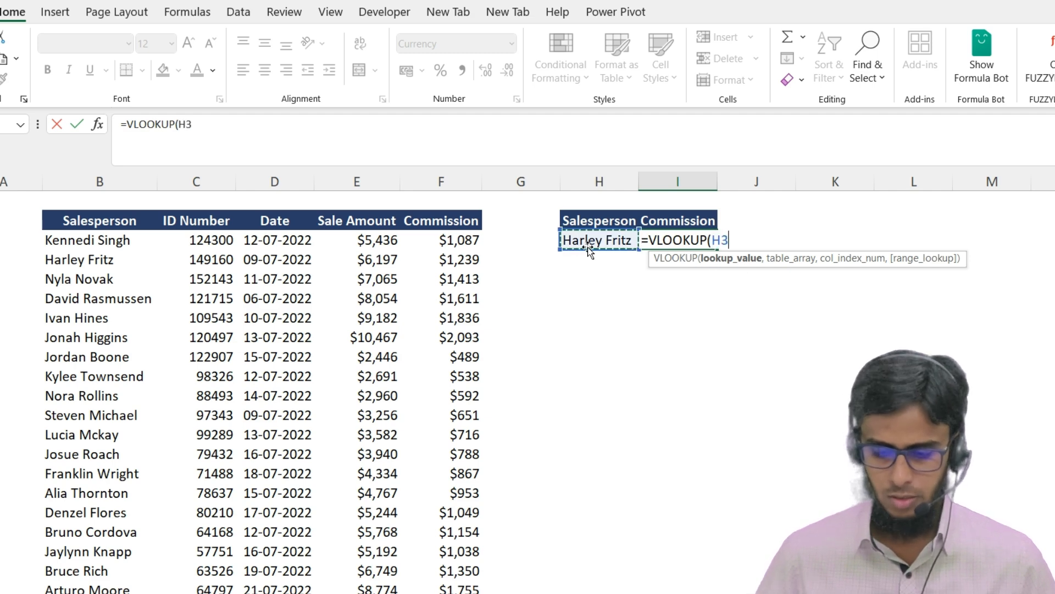
type(",")
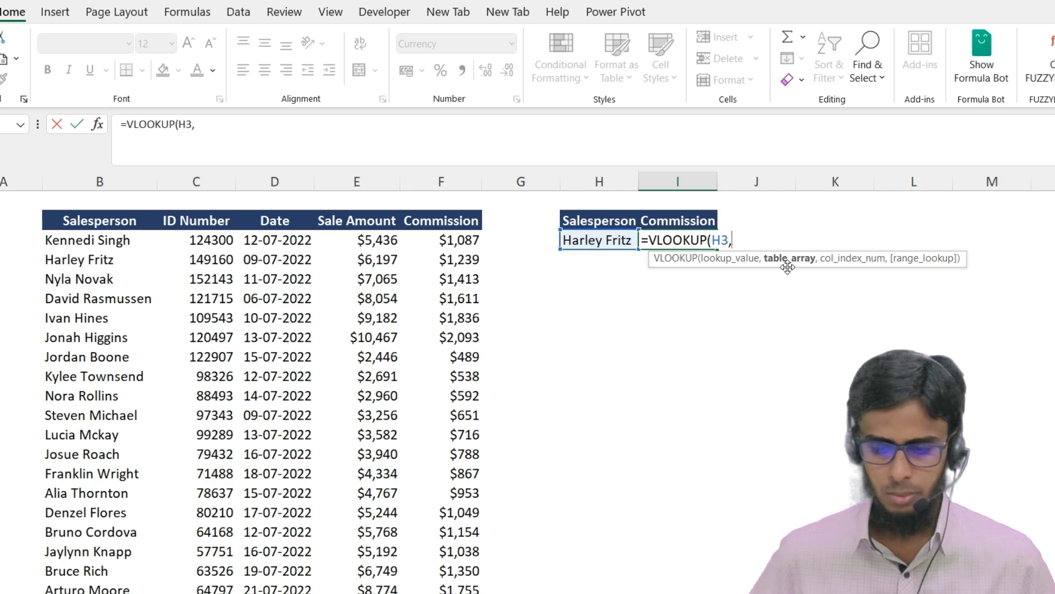
left_click(100, 245)
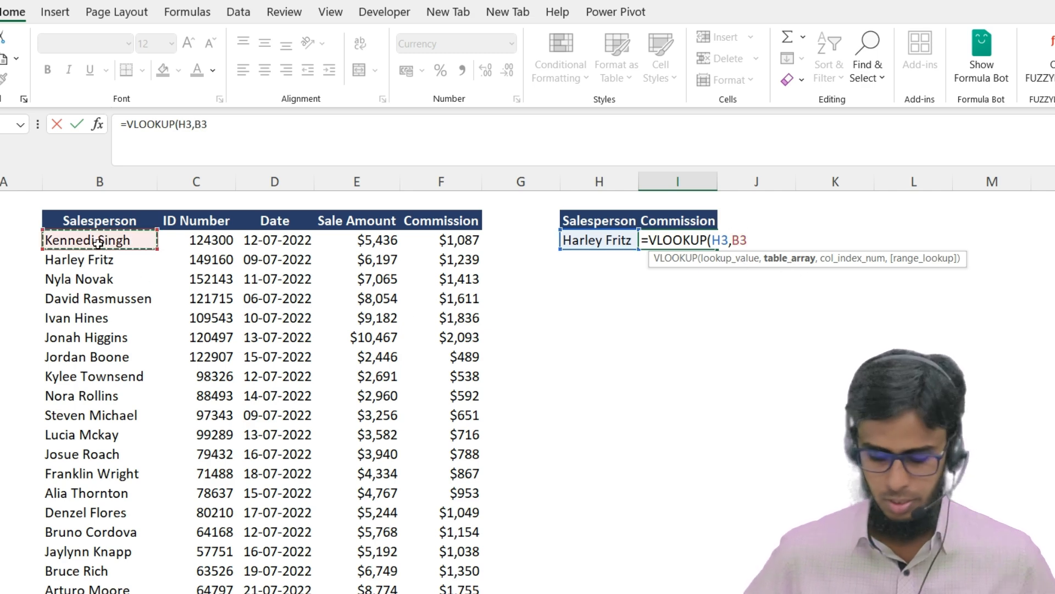
key("ctrl+shift+Right")
key("ctrl+shift+Down")
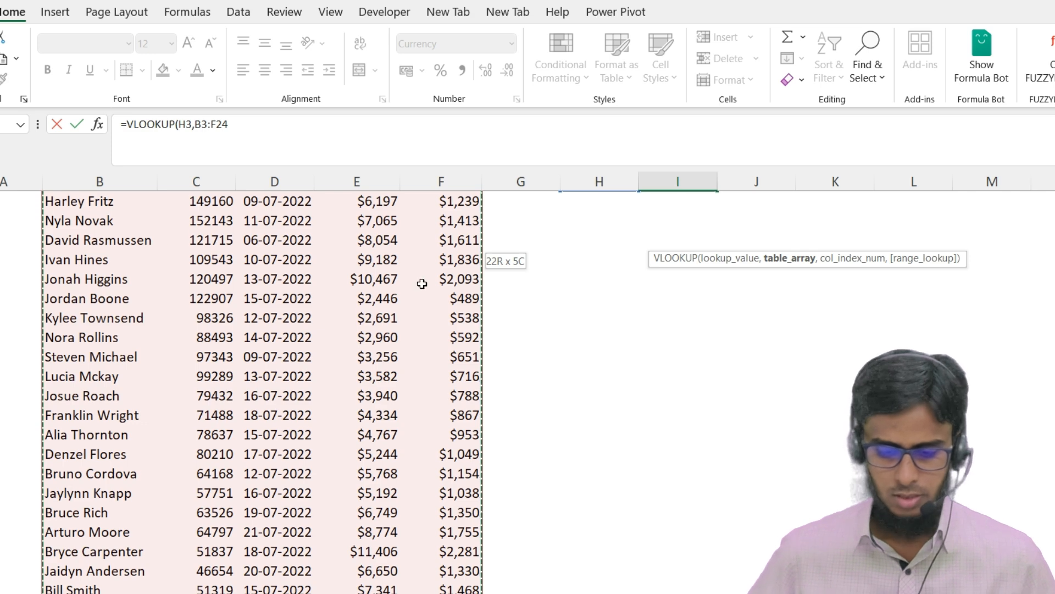
type(",")
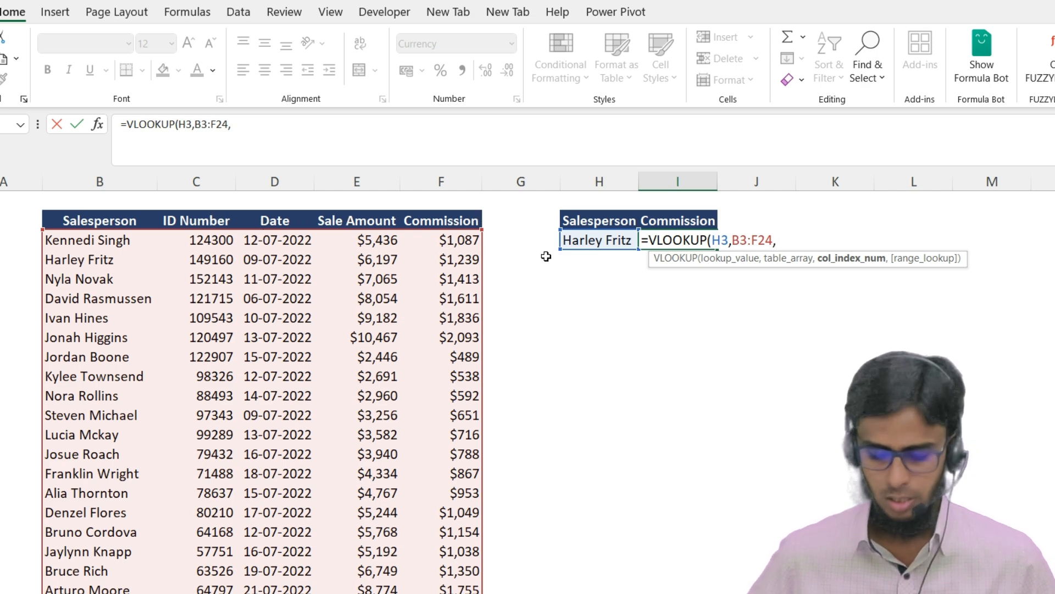
Complete the VLOOKUP formula with column index 5 and an exact match (FALSE)
type("5")
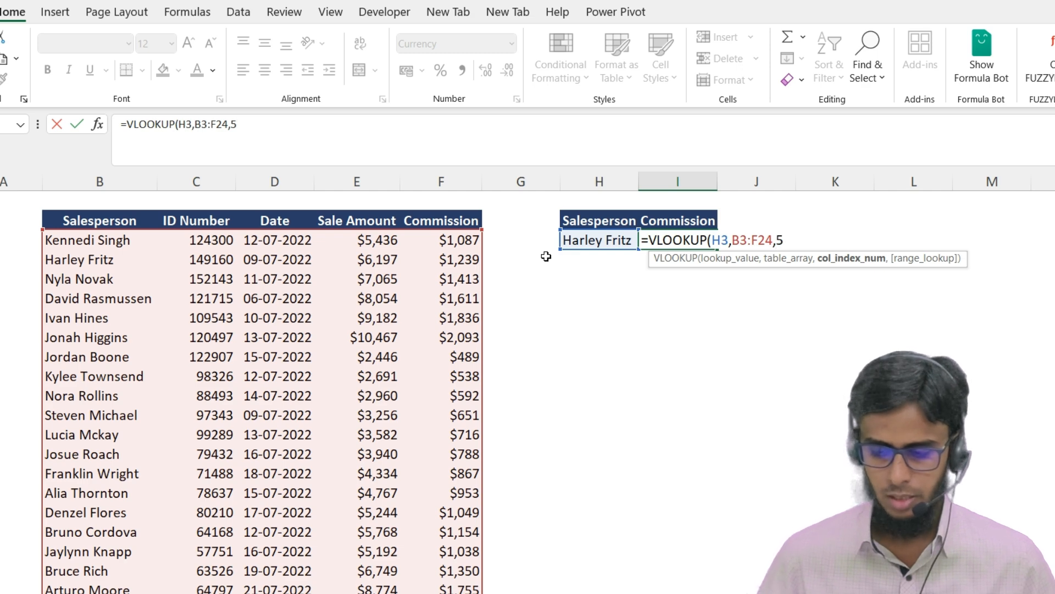
type(",")
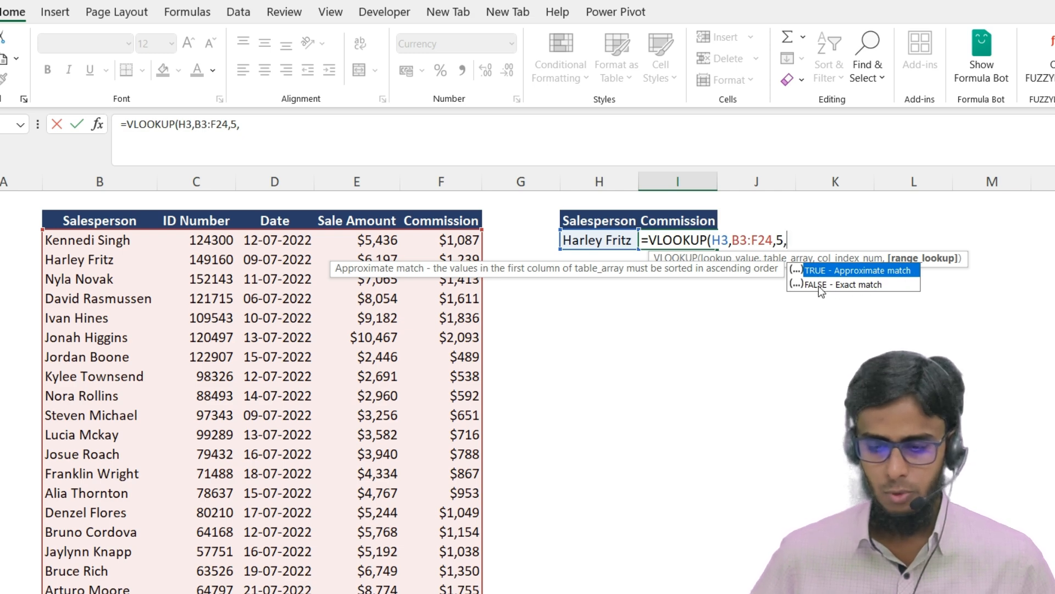
key("Down")
key("Tab")
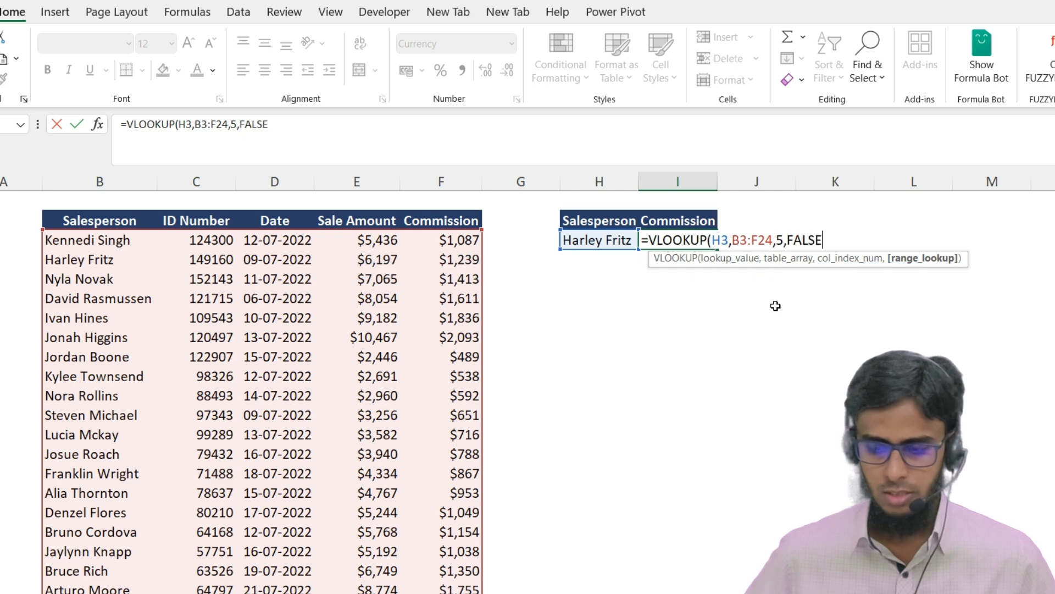
type(")")
key("Return")
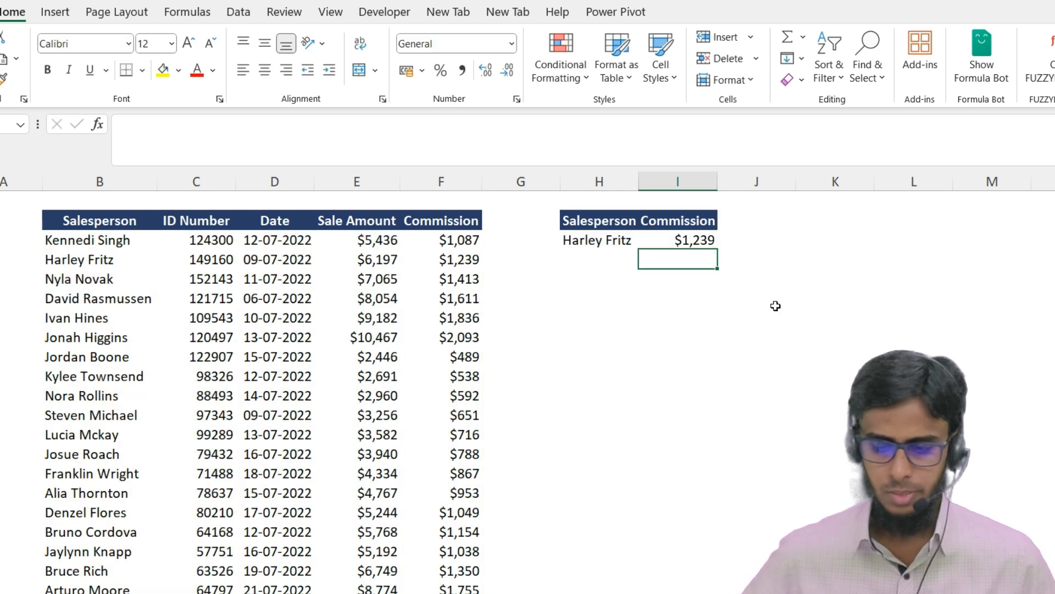
left_click(678, 237)
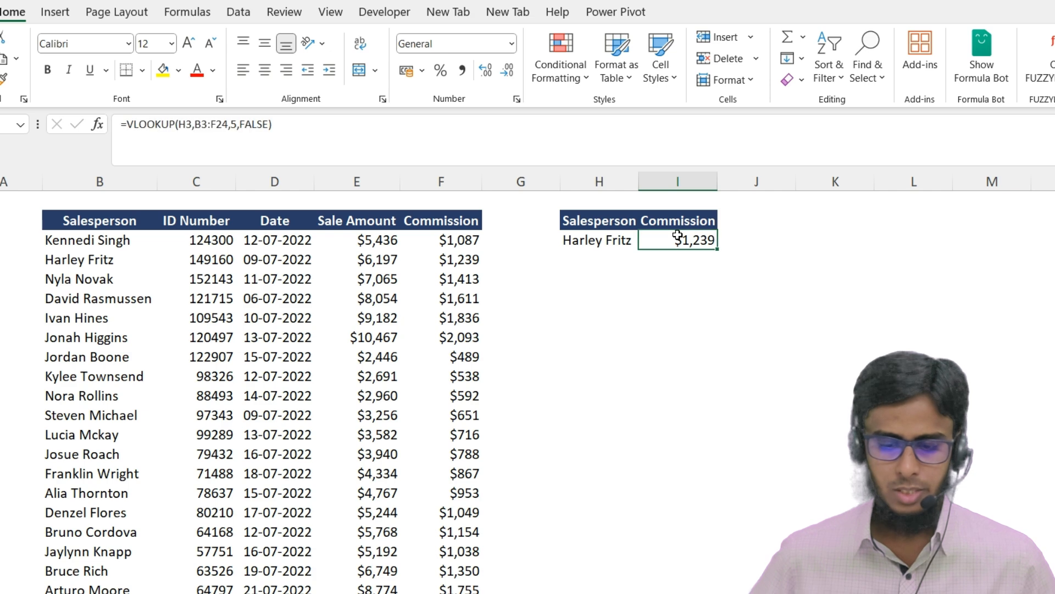
left_click(575, 248)
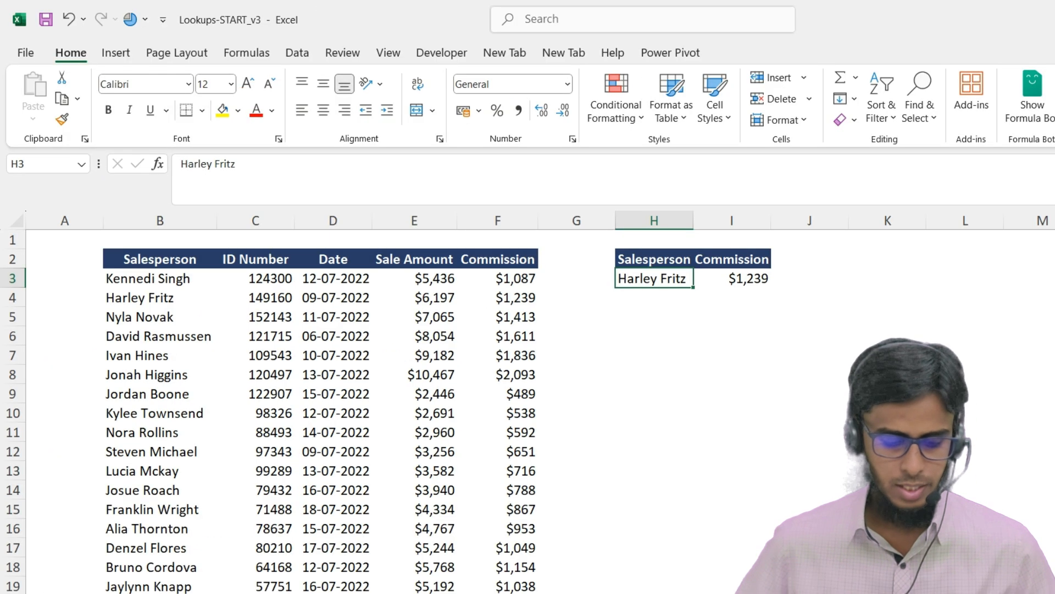
On the next worksheet, begin an HLOOKUP formula in the Commission cell C9 with B9 as lookup value
key("ctrl+Page_Down")
left_click(200, 387)
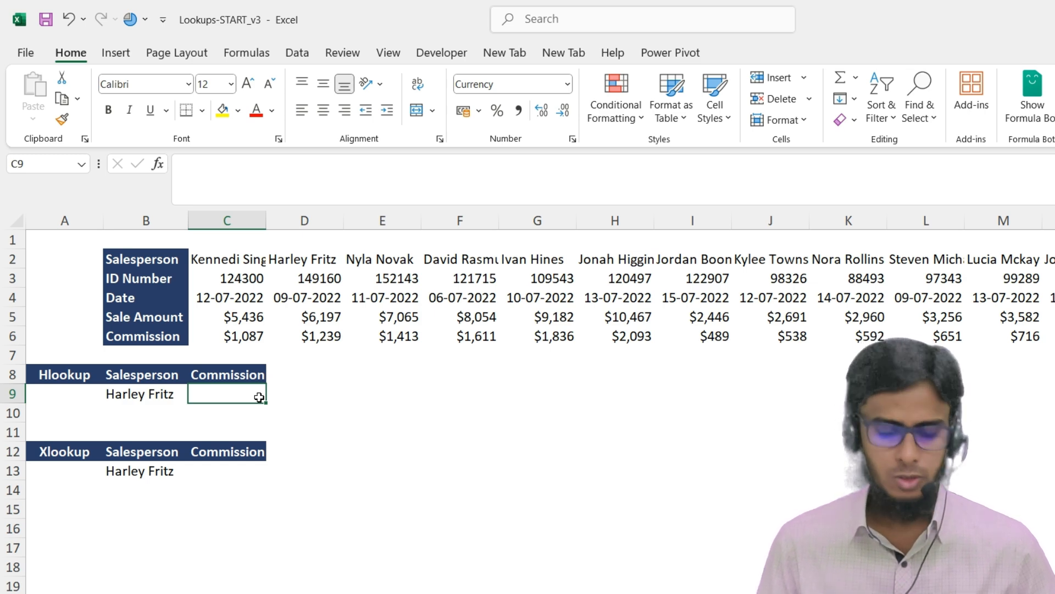
scroll(478, 299, "right", 4)
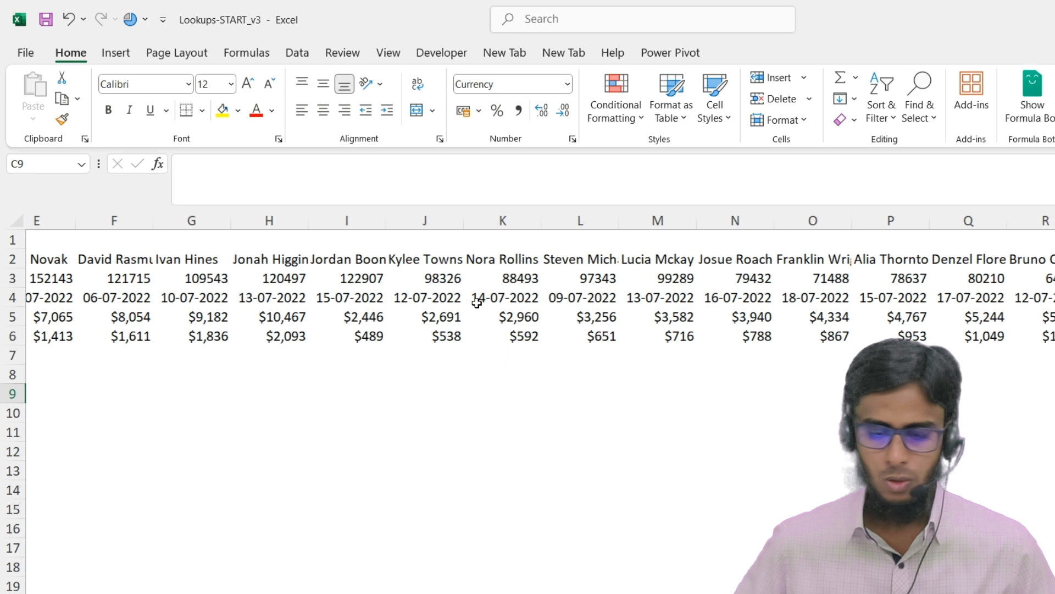
scroll(478, 299, "left", 4)
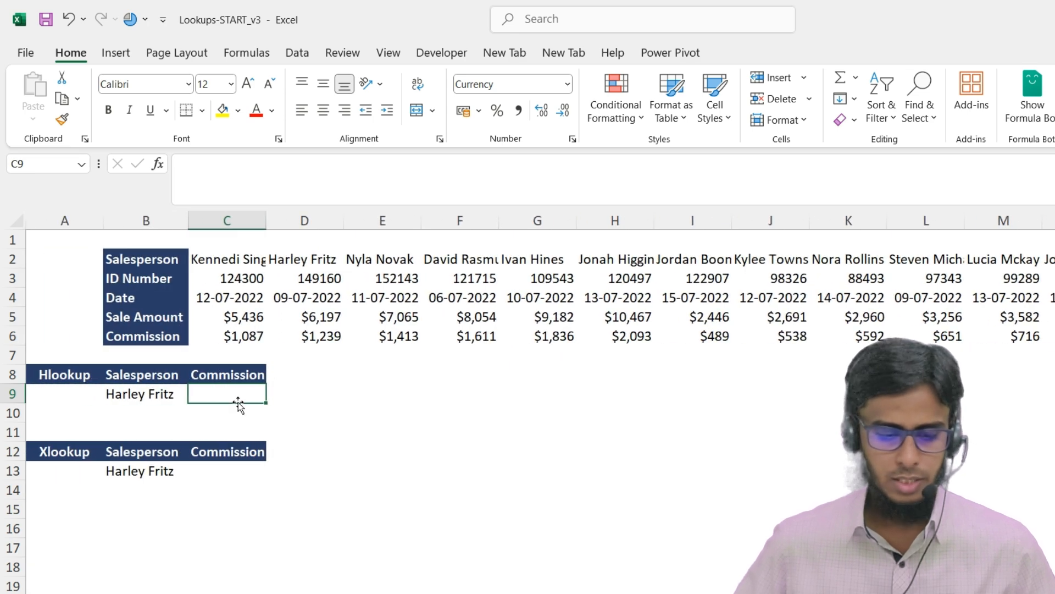
type("=hl")
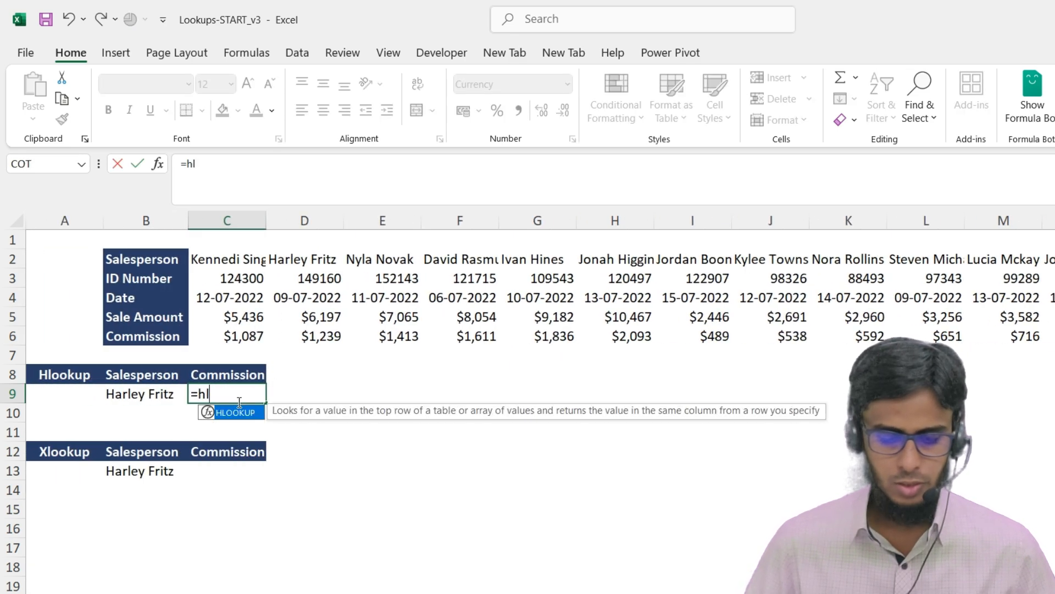
key("Tab")
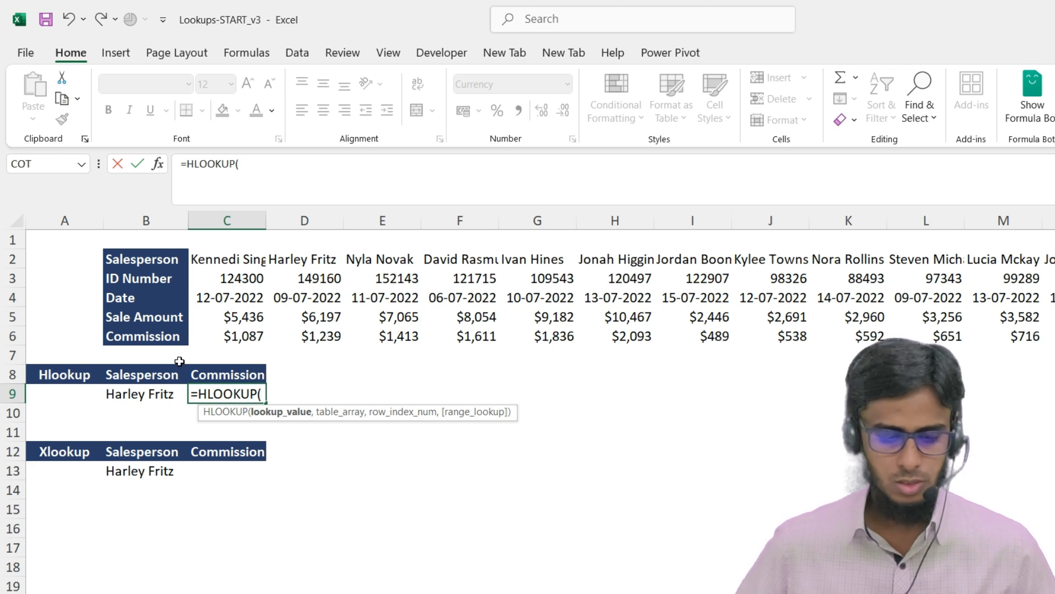
left_click(140, 395)
type(",")
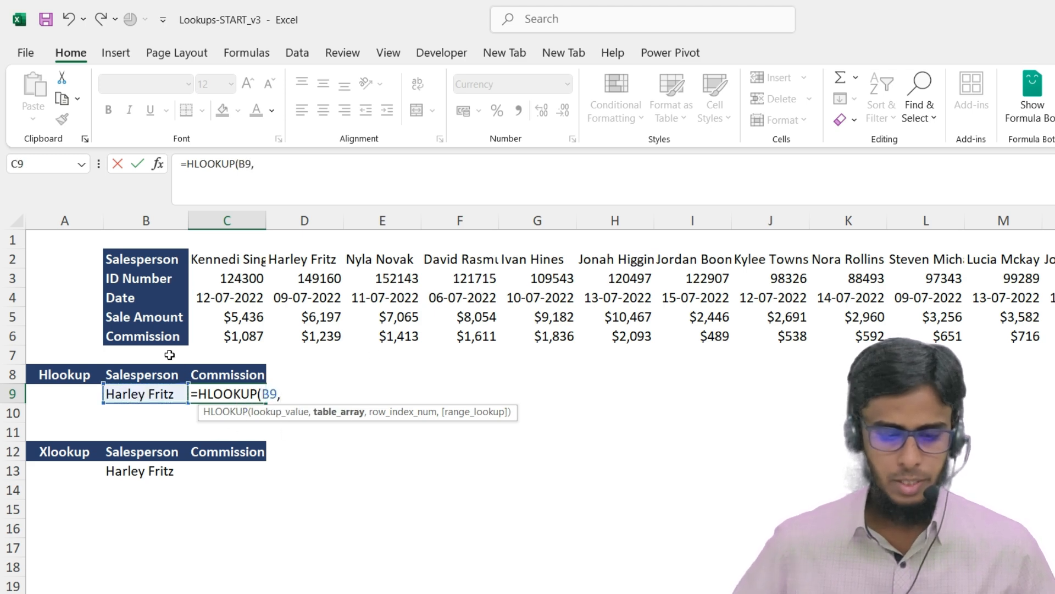
Set the HLOOKUP table array to the horizontal sales data in C2:X6, without the header column
left_click(210, 262)
key("ctrl+shift+Left")
key("ctrl+shift+Down")
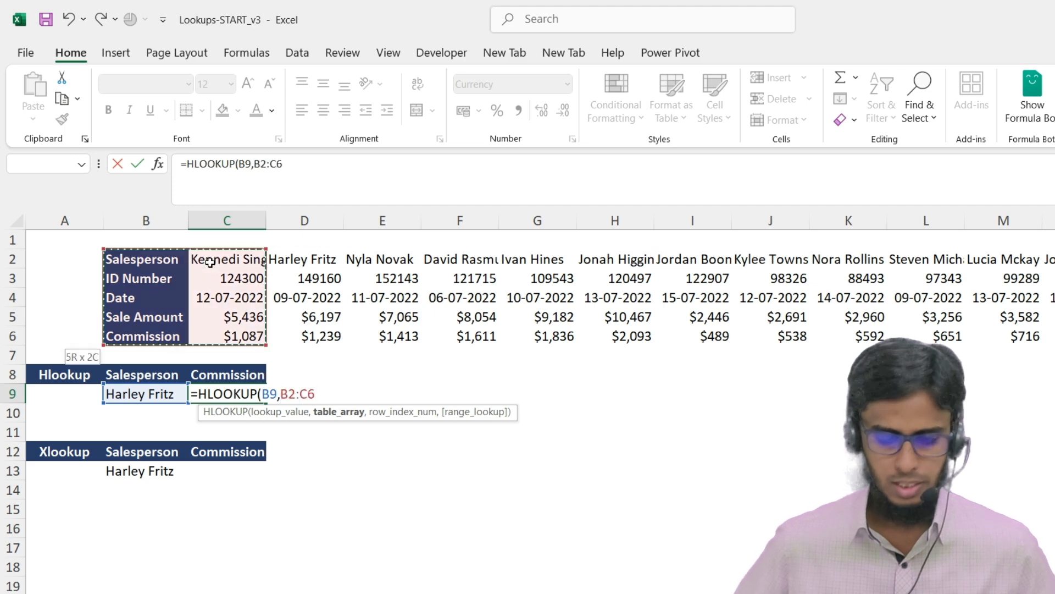
key("ctrl+shift+Right")
scroll(236, 281, "left", 10)
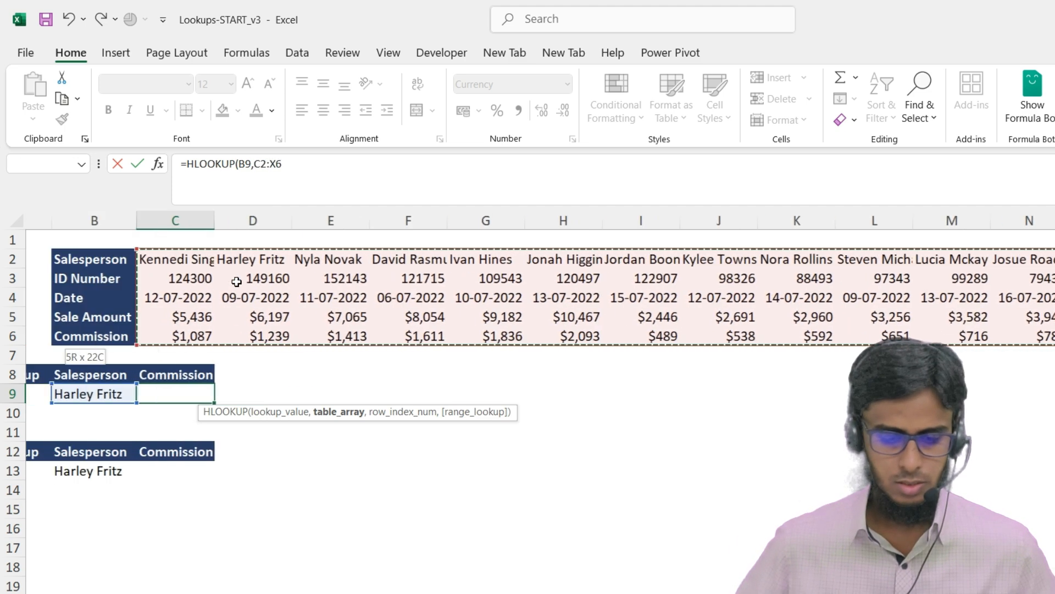
scroll(236, 281, "left", 1)
Complete the HLOOKUP formula with row index 5 and an exact match (FALSE)
type(",5")
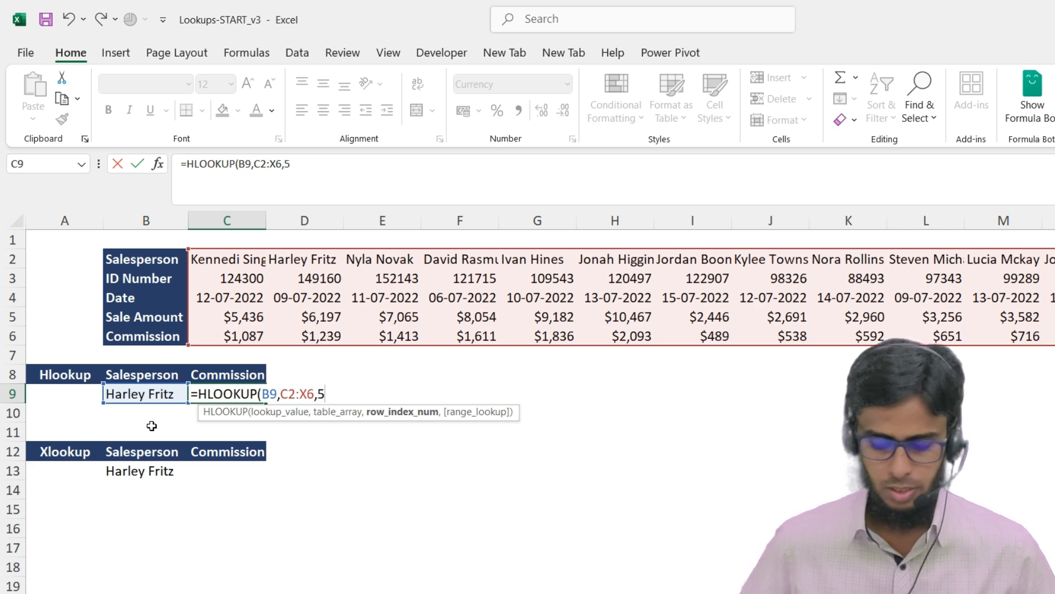
type(",")
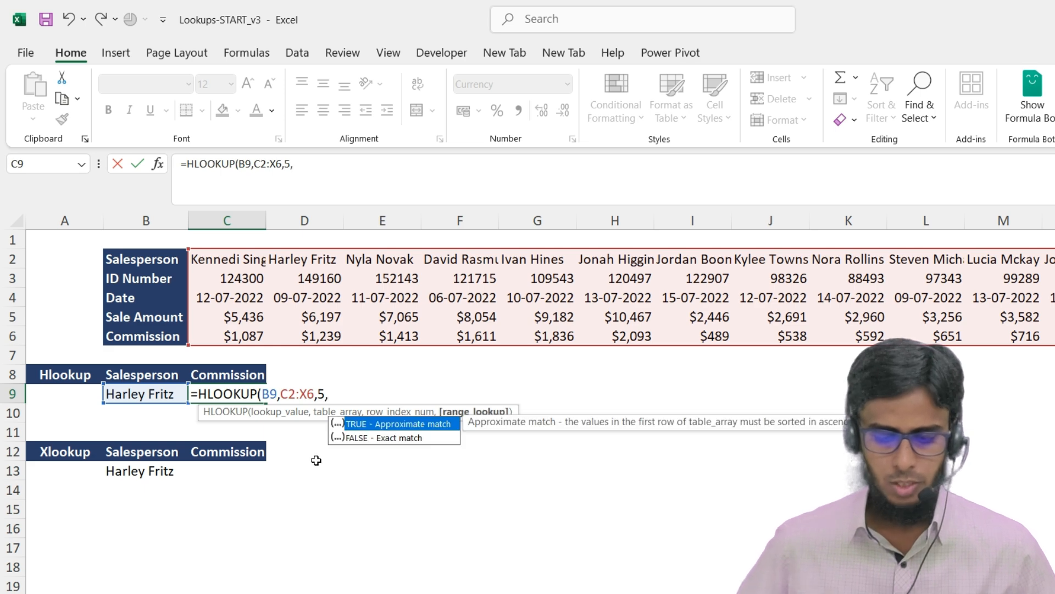
key("Down")
key("Tab")
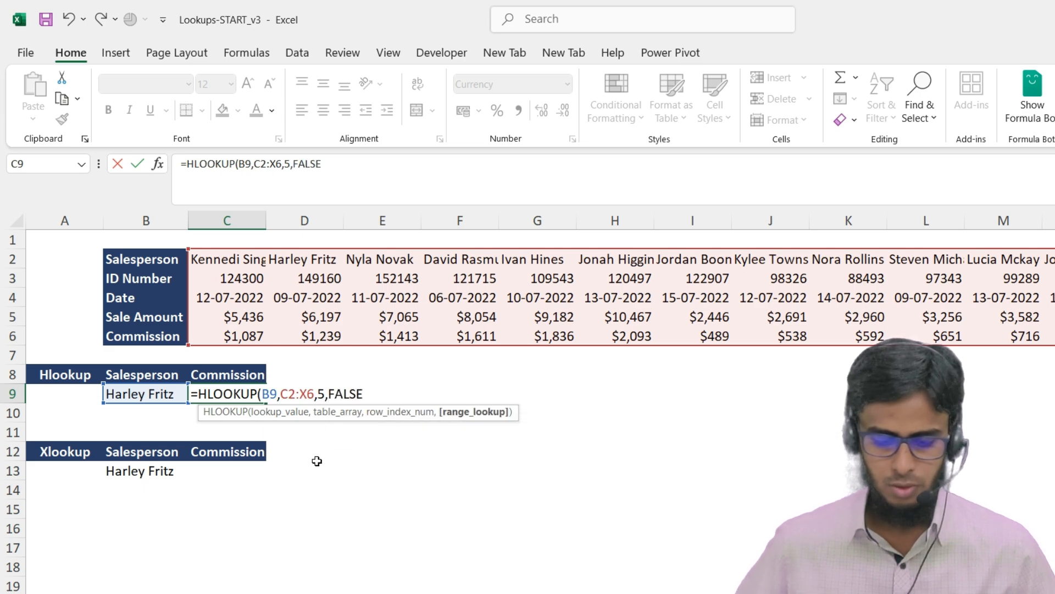
type(")")
key("Return")
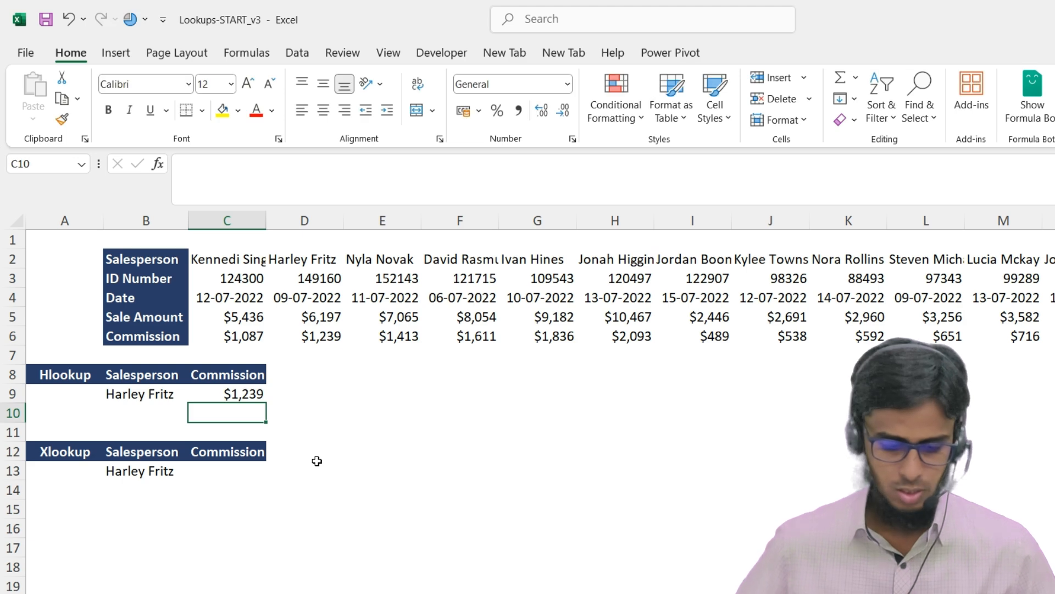
key("Up")
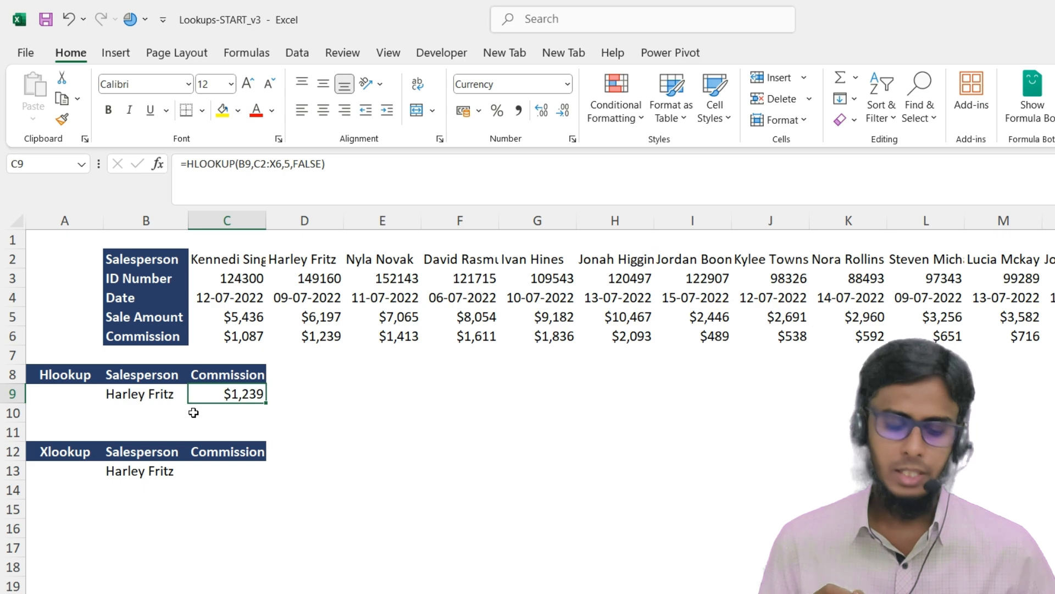
Begin an XLOOKUP formula in the Commission cell C13 with B13 as the lookup value
left_click(226, 470)
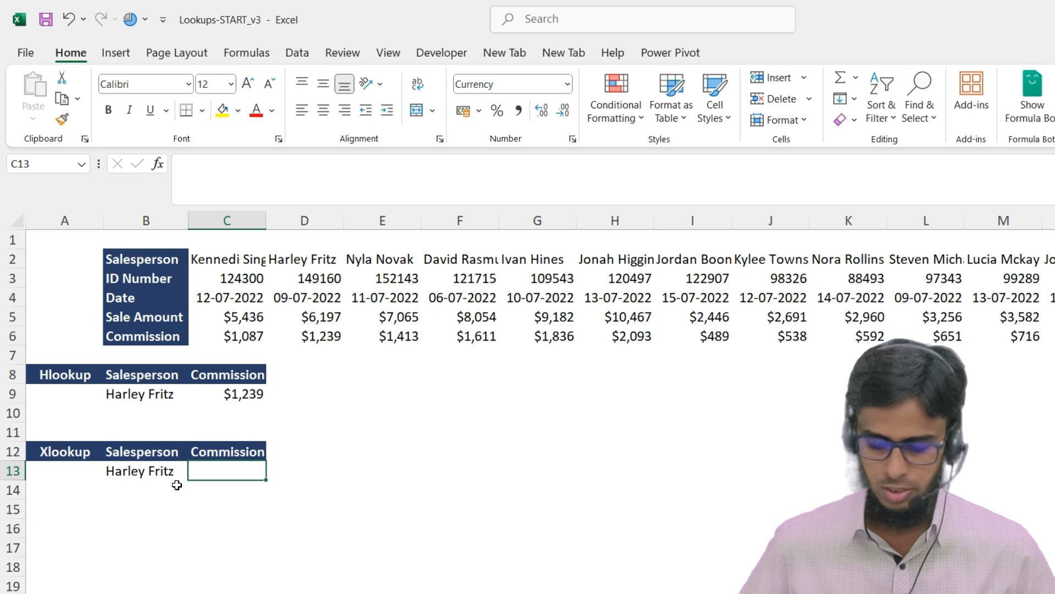
type("=XLOOKUP(")
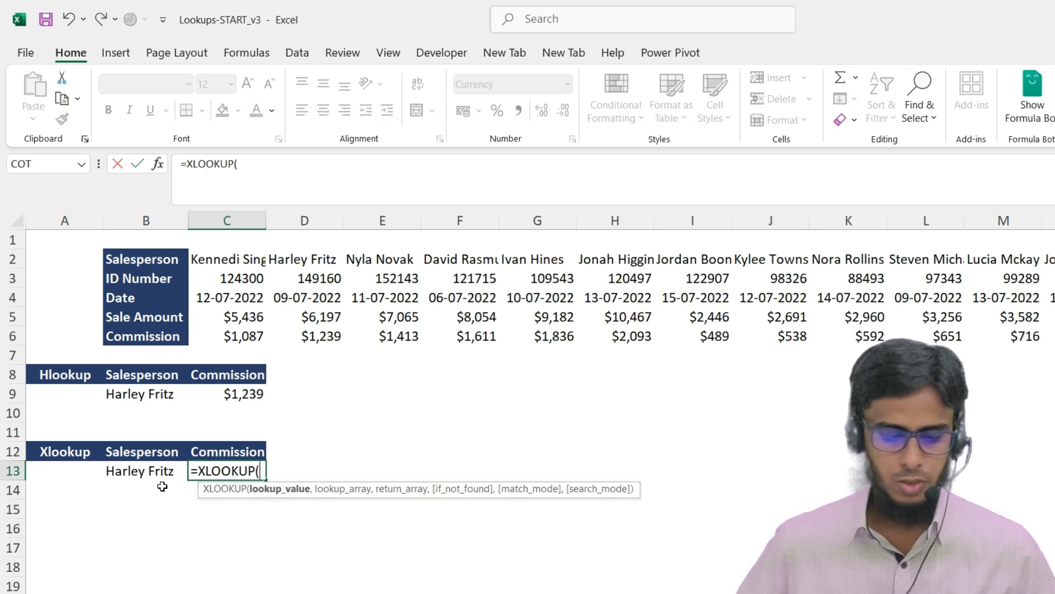
left_click(144, 471)
type(",")
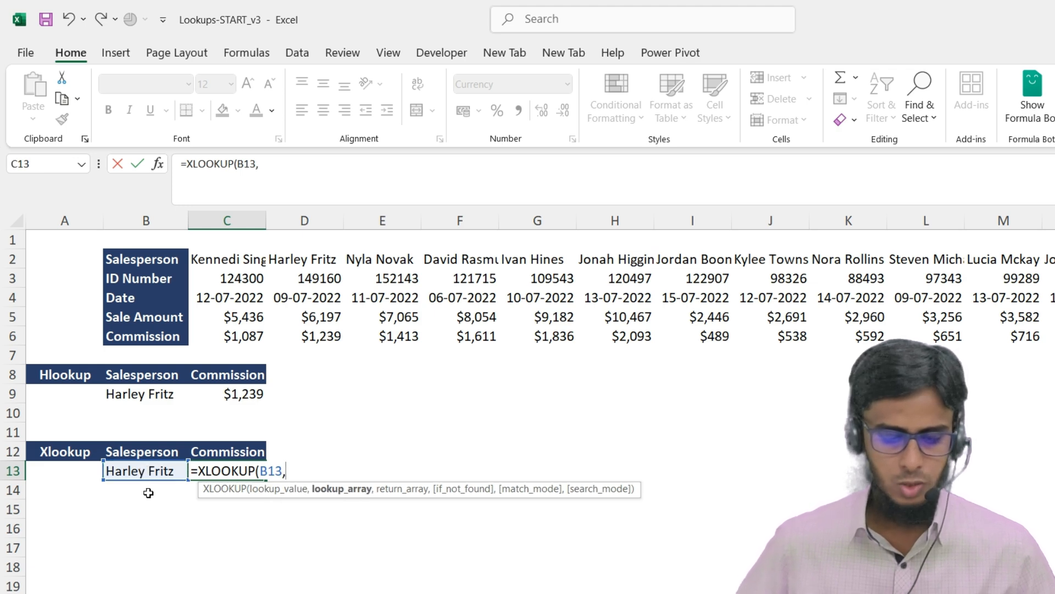
Set the XLOOKUP lookup array to the salesperson row C2:X2 and the return array to the commission row C6:X6
left_click(213, 259)
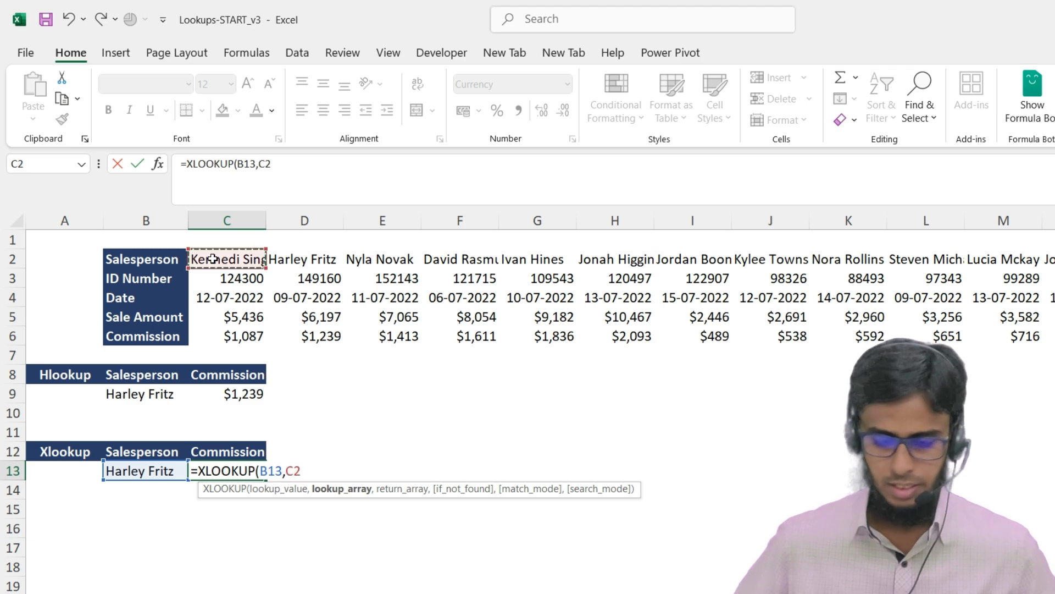
key("ctrl+shift+Right")
scroll(291, 318, "left", 5)
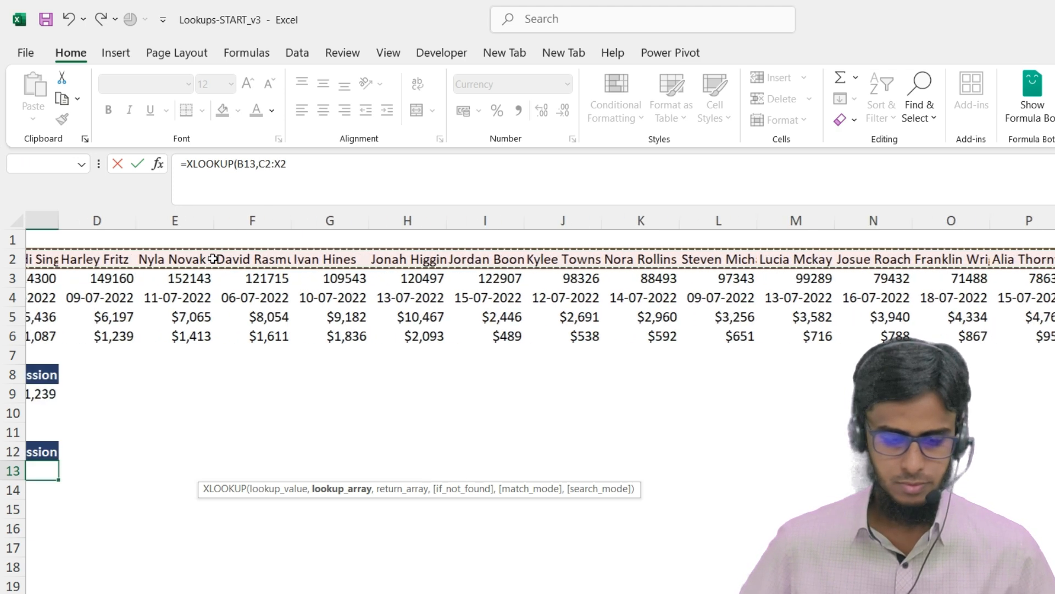
type(",")
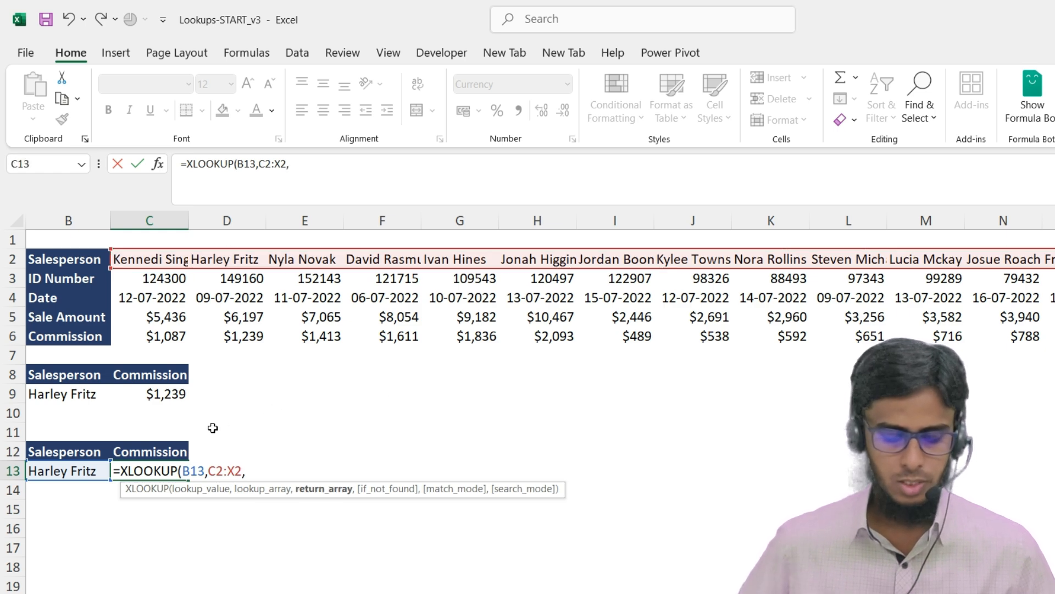
left_click(164, 336)
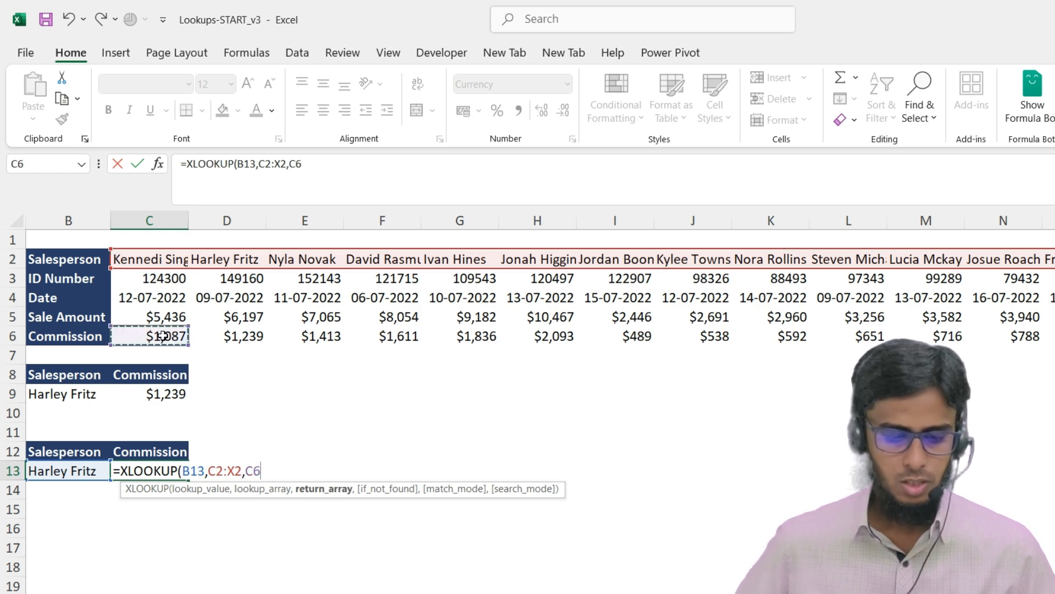
key("ctrl+shift+Right")
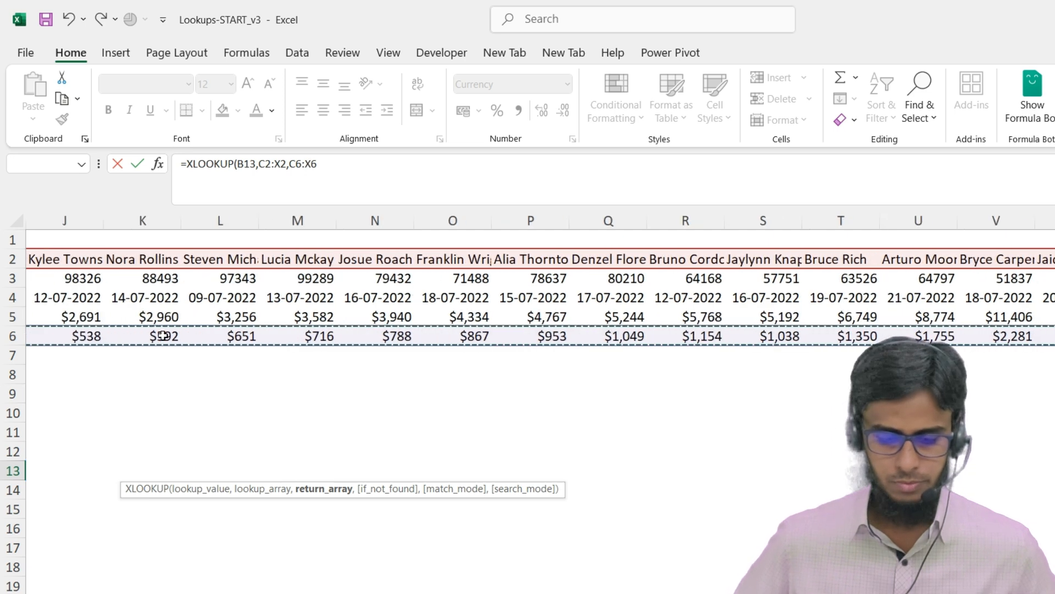
type(",")
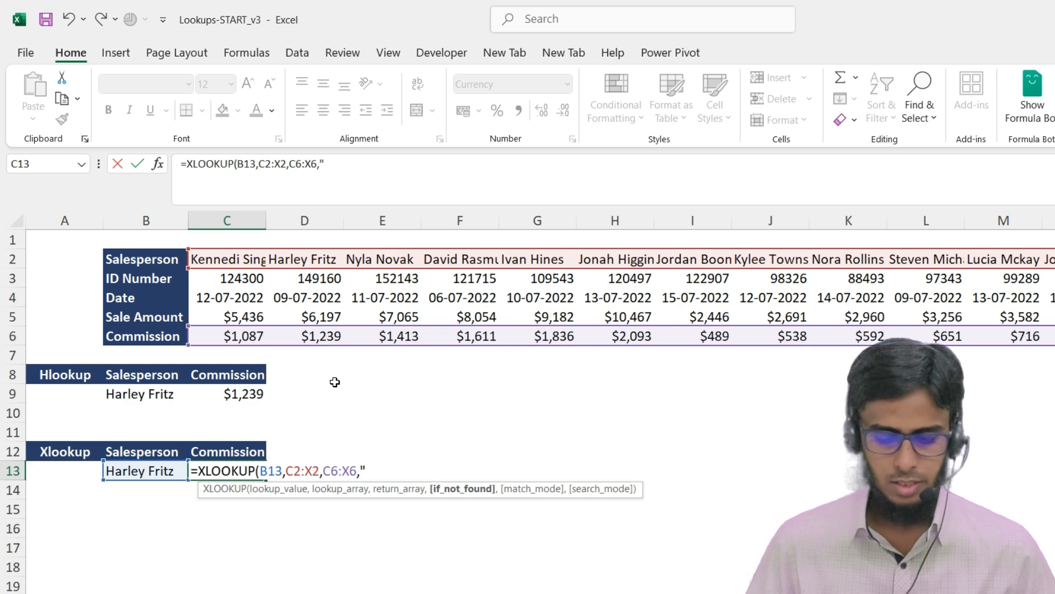
Complete the XLOOKUP formula with "Not found" as the if-not-found text
type("Not found")
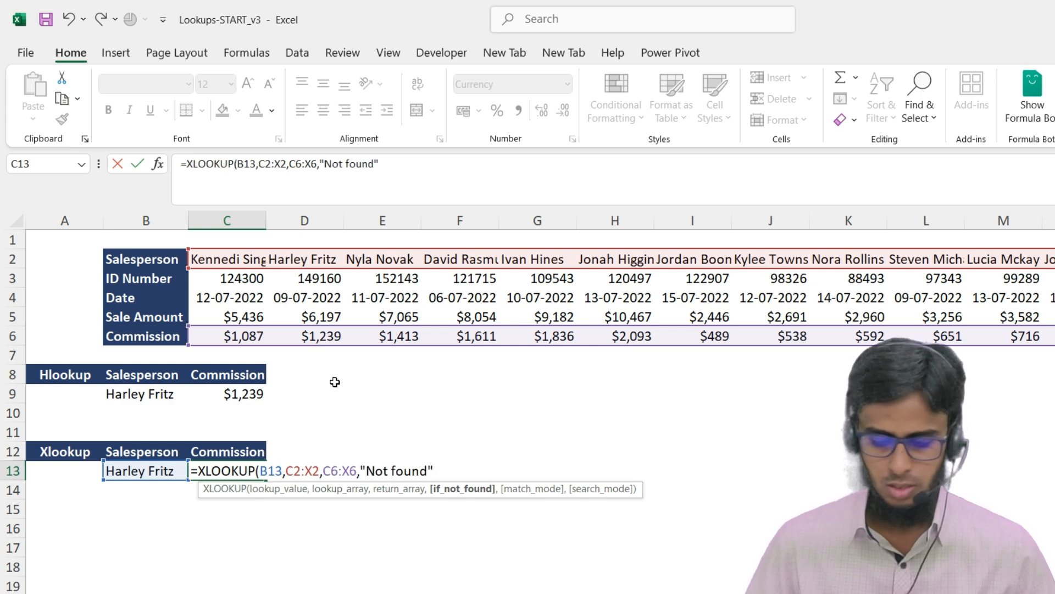
type("\")")
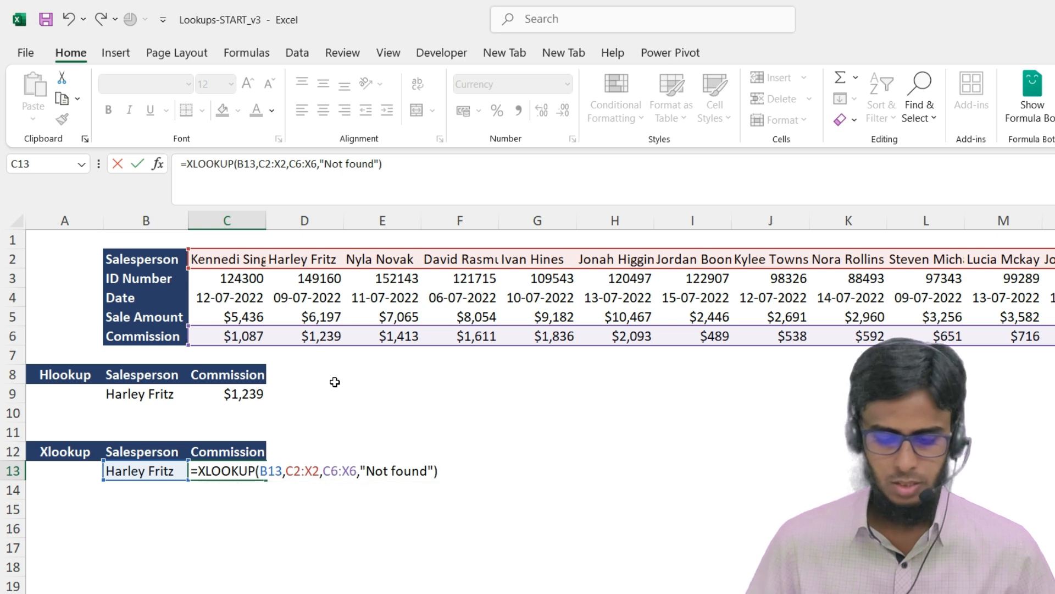
key("Return")
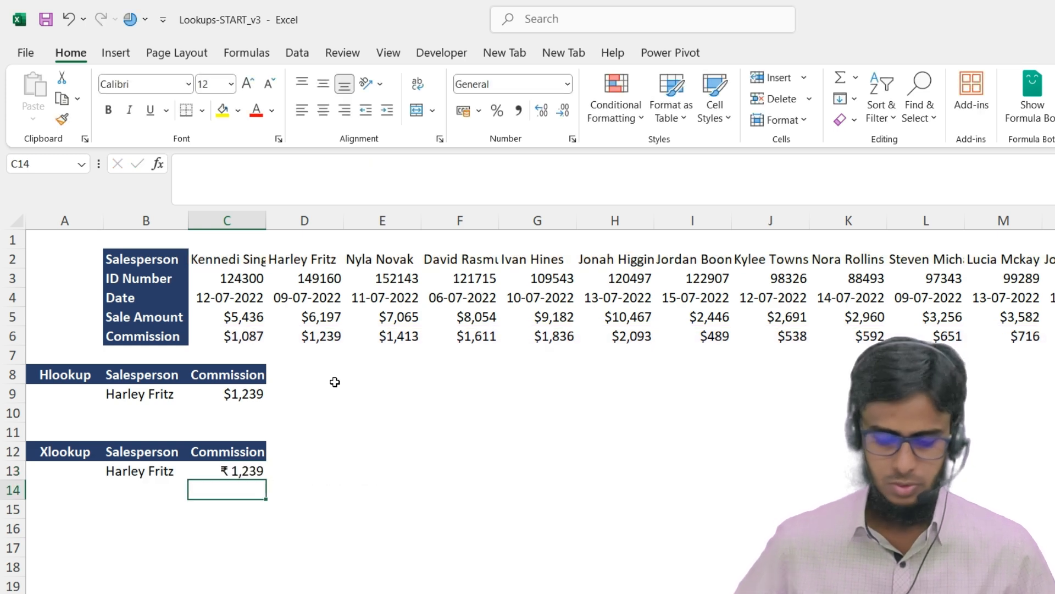
Inspect the XLOOKUP formula in C13 and the ranges it references
key("Up")
key("Left")
key("Right")
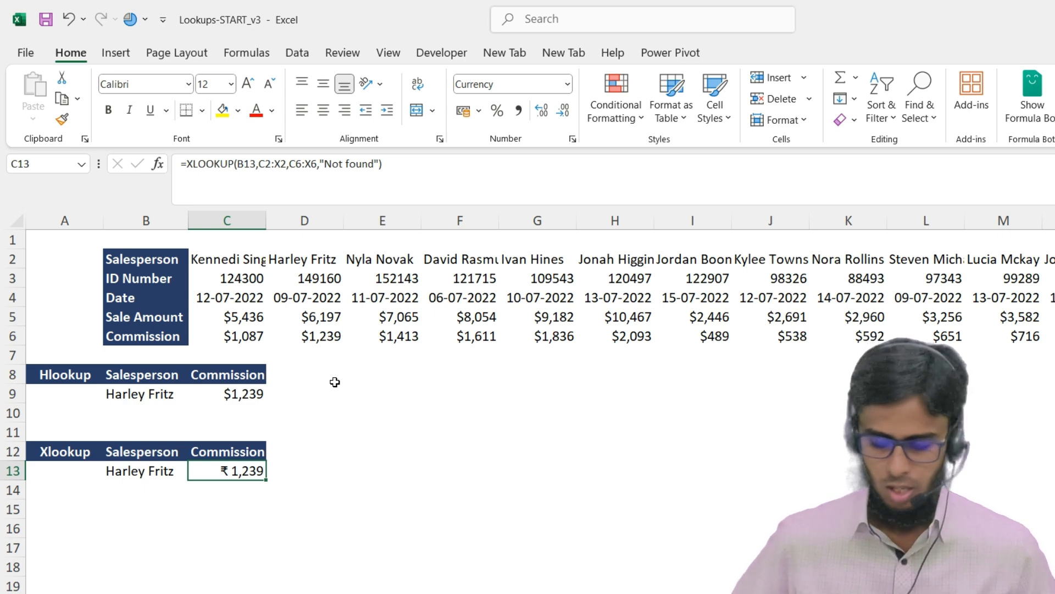
key("Down")
key("Up")
key("F2")
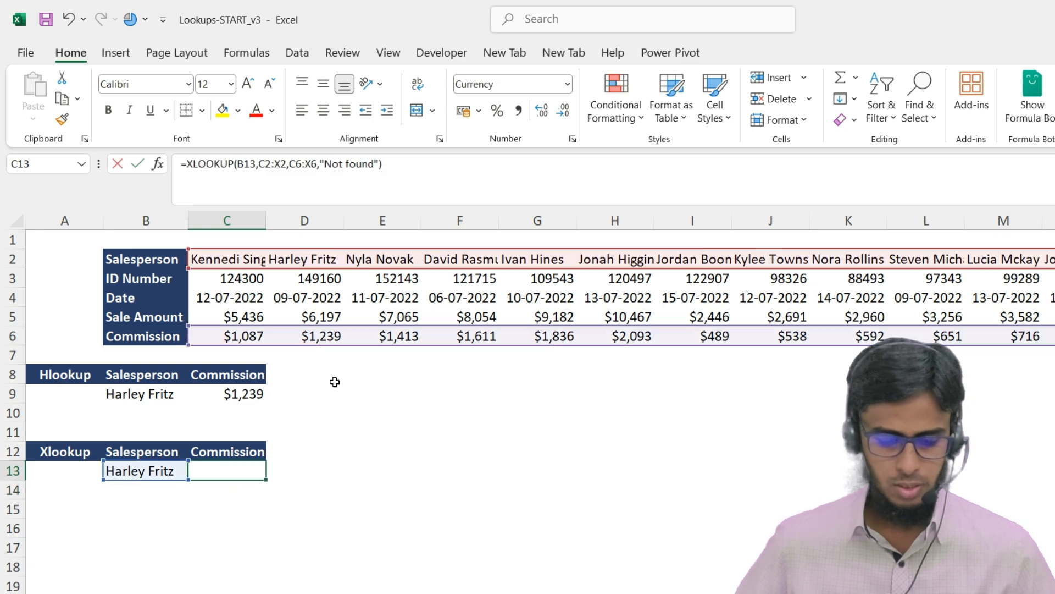
key("Escape")
Replace the salesperson in B13 with a name missing from the table to test the if-not-found text
key("Left")
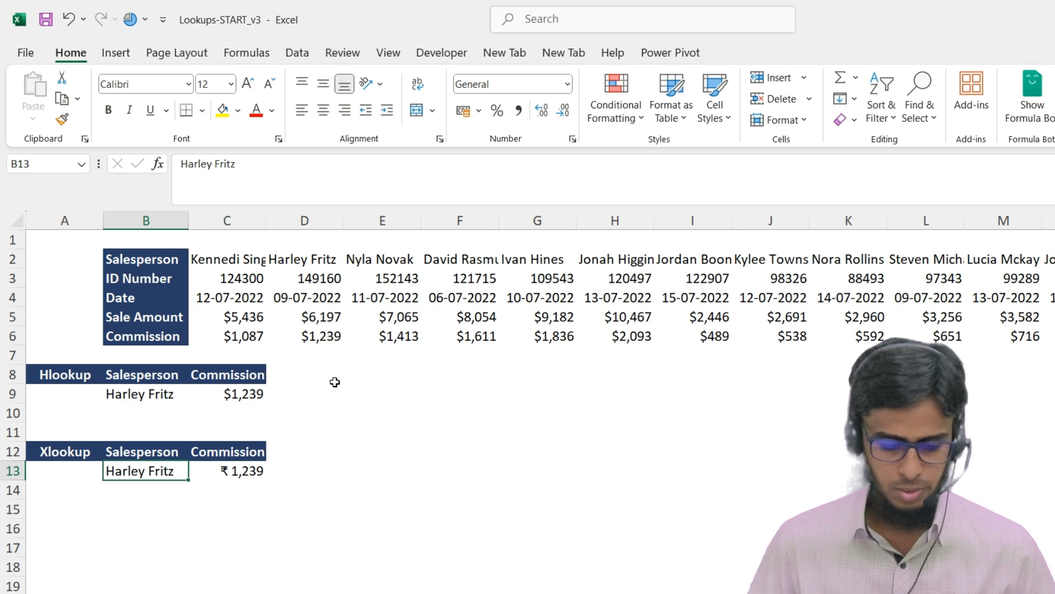
type("Ifteqar")
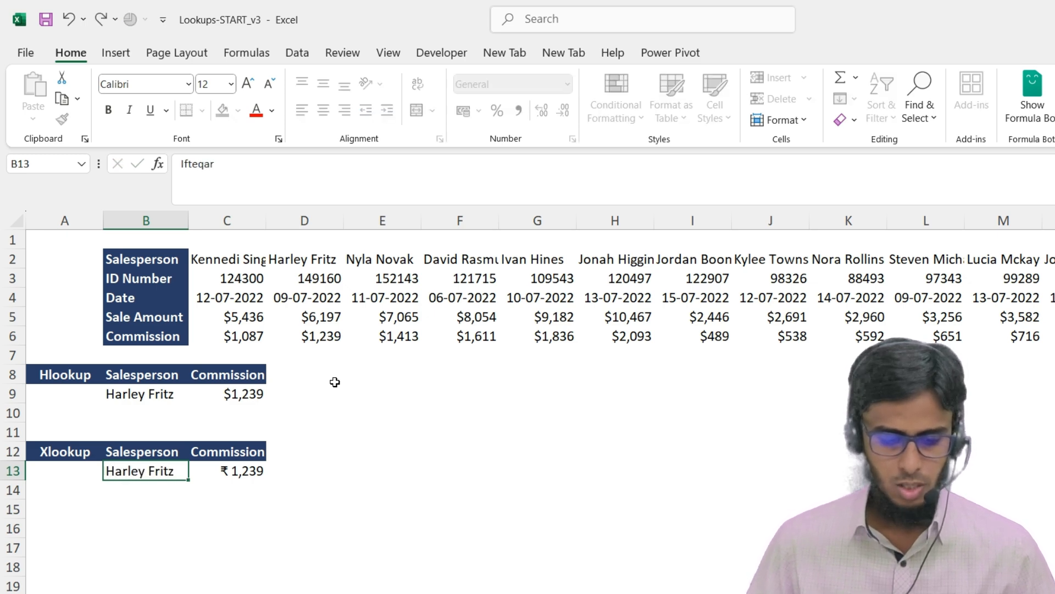
key("Return")
key("Up")
key("Right")
key("Left")
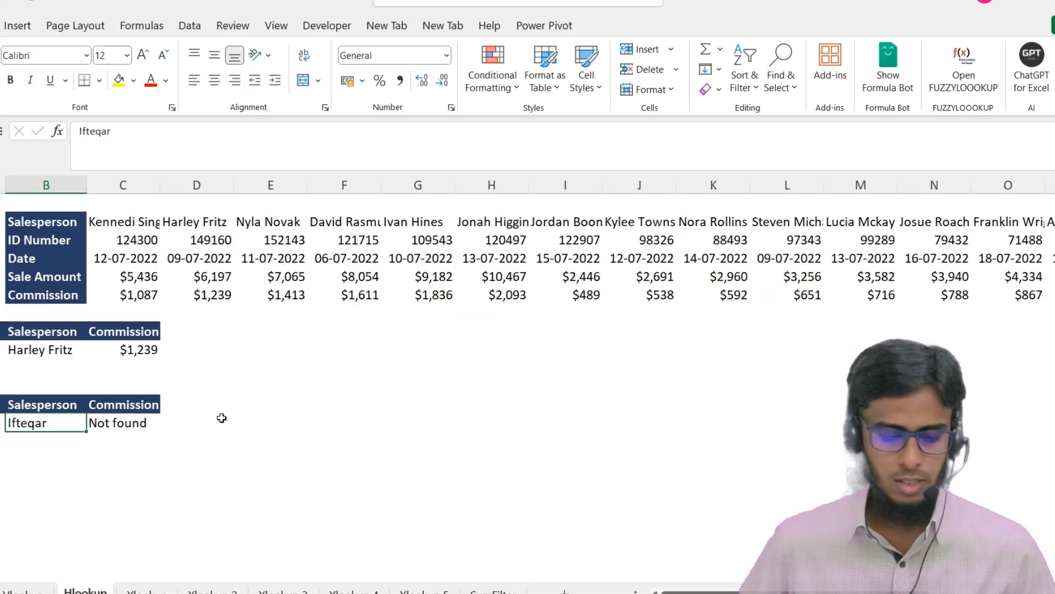
Compare the order of the Salesperson and Commission columns in the tables on the Xlookup and Vlookup worksheets
left_click(146, 590)
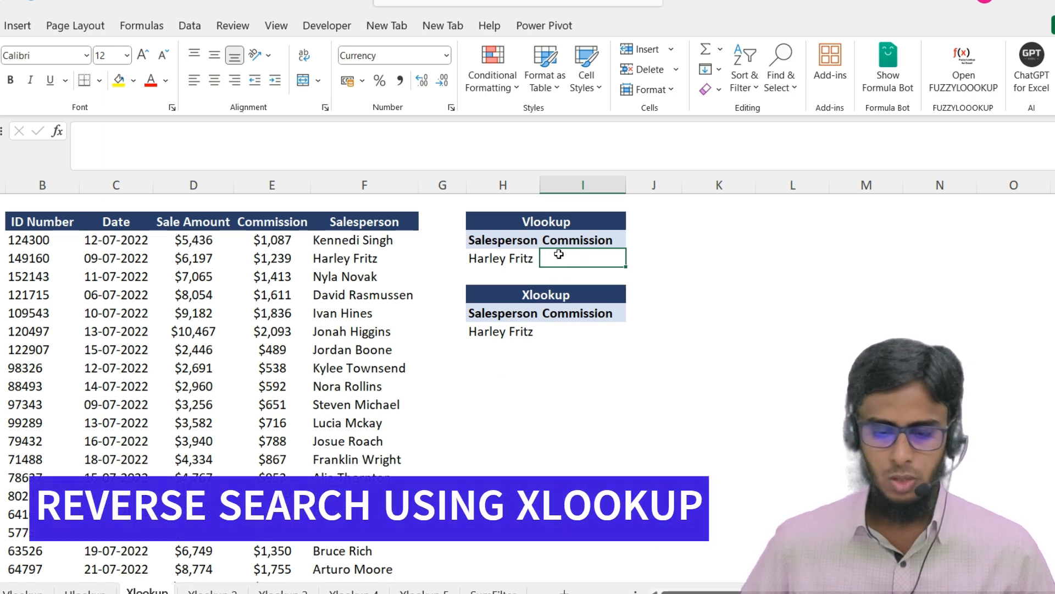
left_click(558, 330)
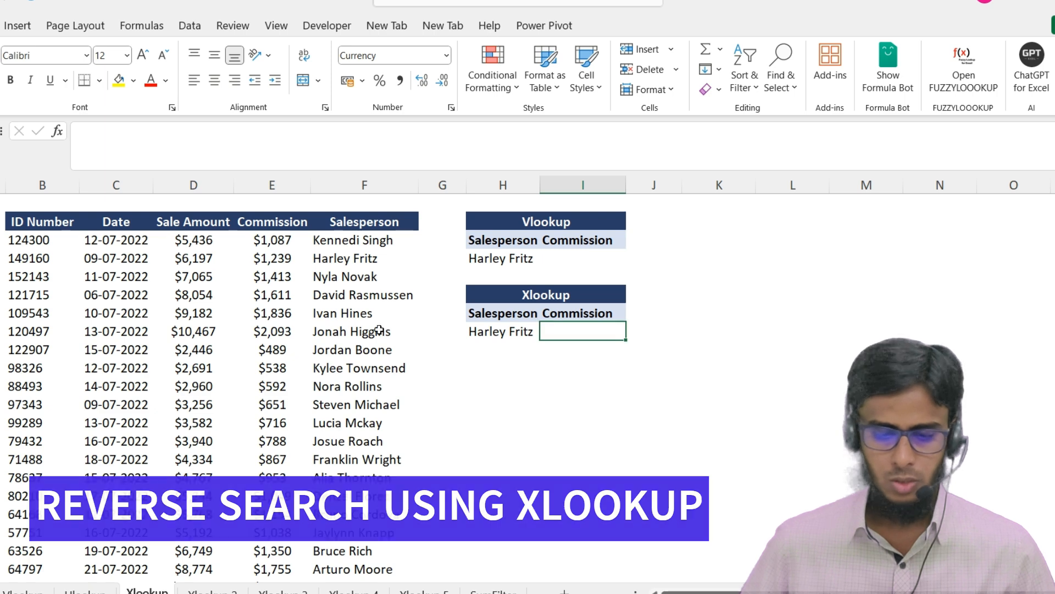
left_click(20, 235)
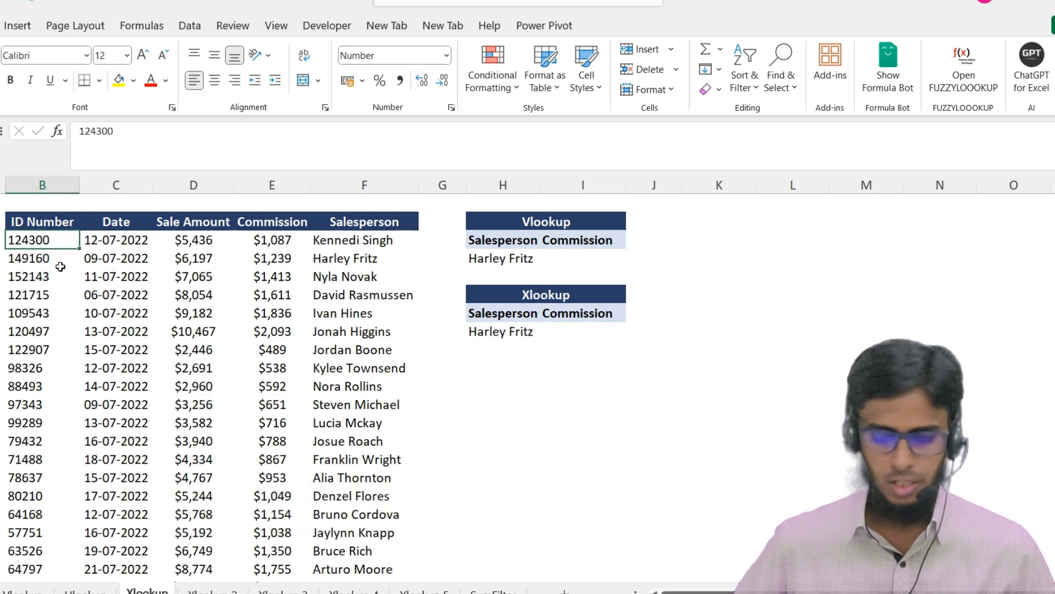
key("Up")
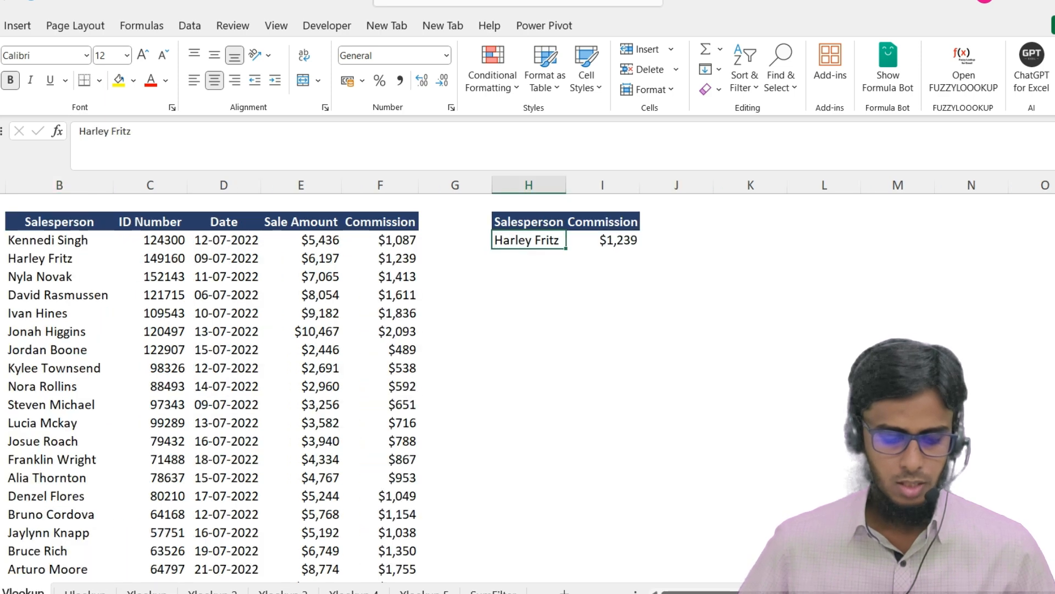
left_click(22, 591)
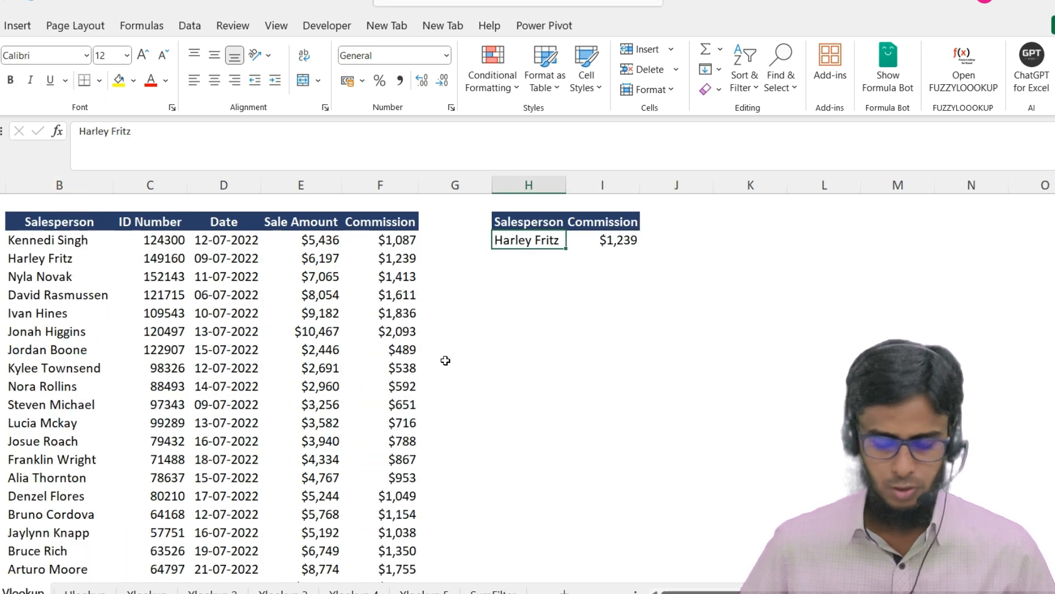
left_click(49, 224)
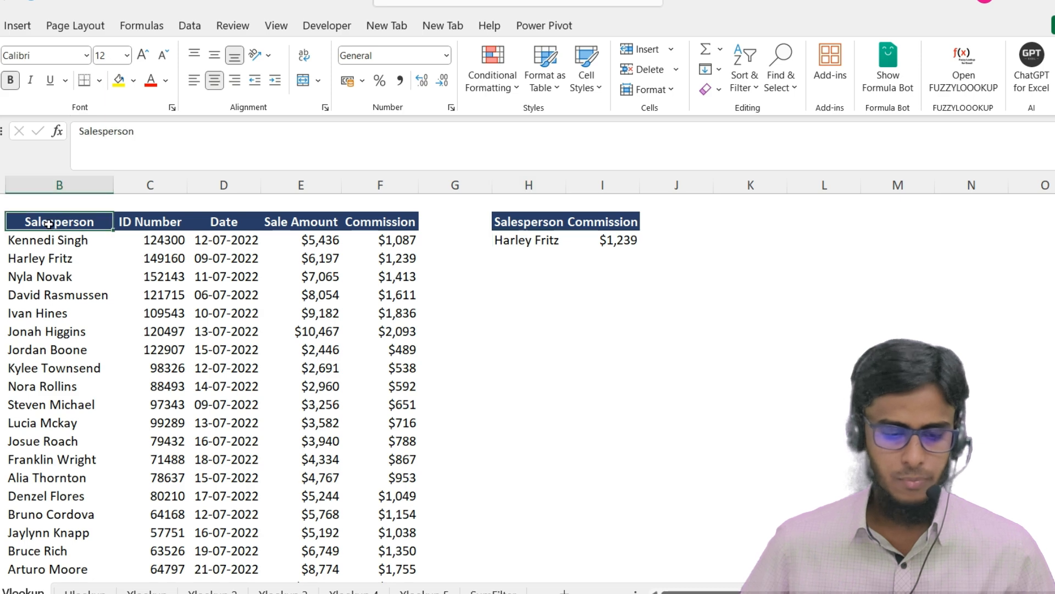
left_click(59, 186)
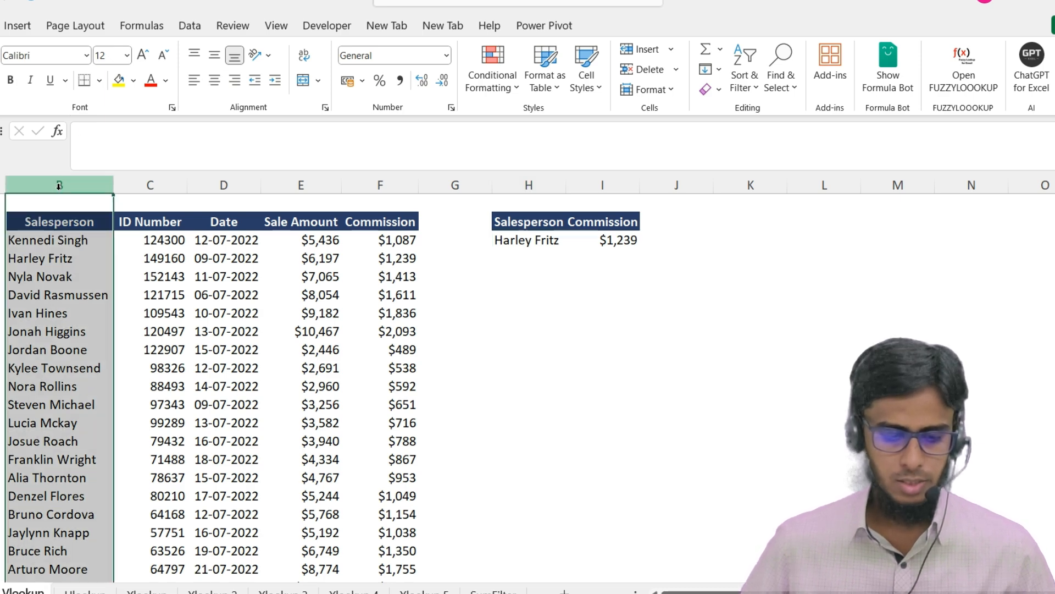
left_click(380, 186)
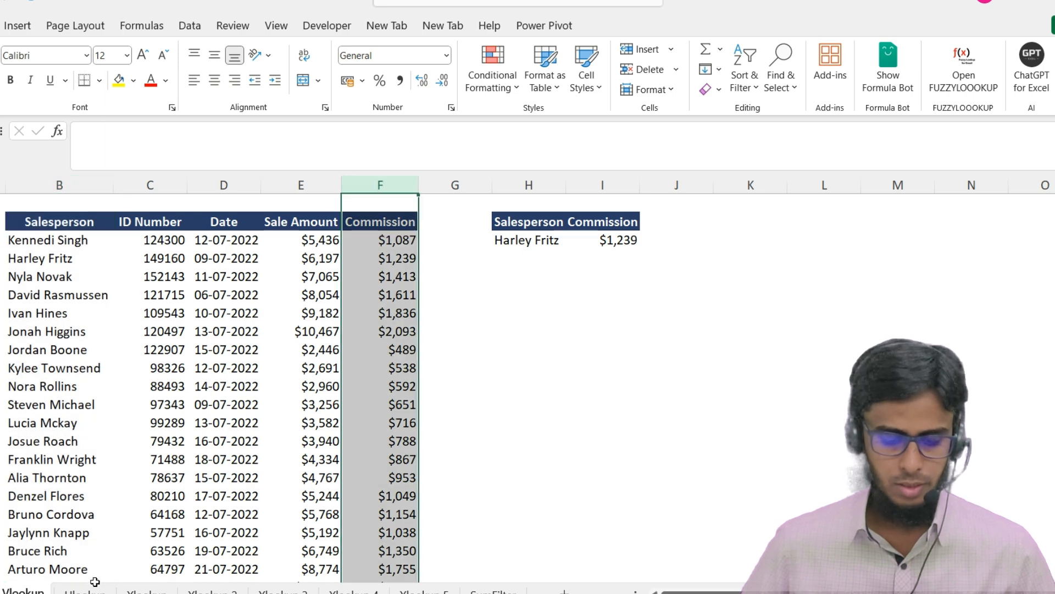
left_click(147, 593)
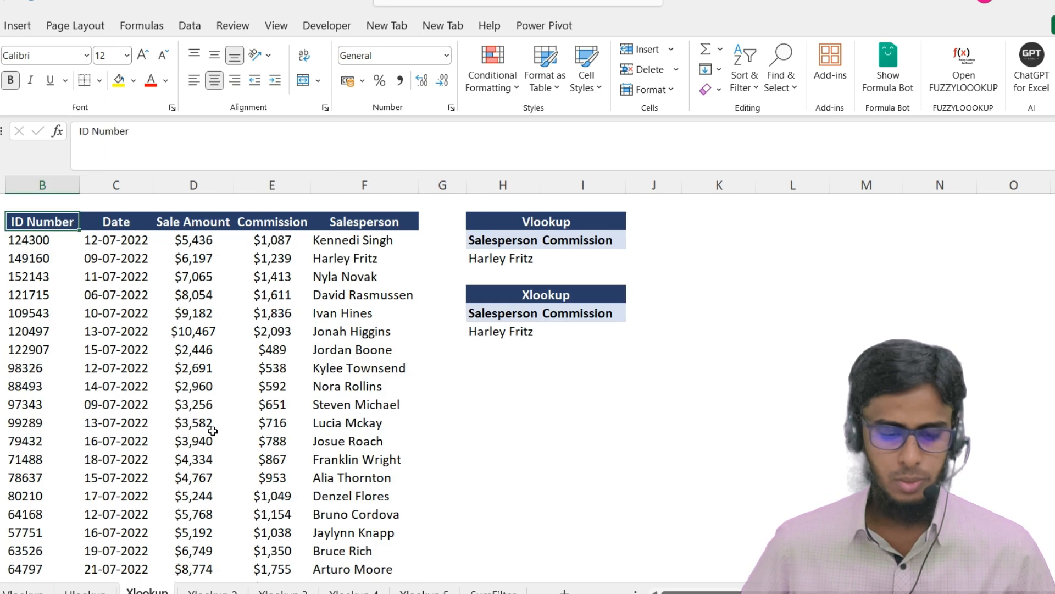
left_click(363, 188)
left_click(275, 189)
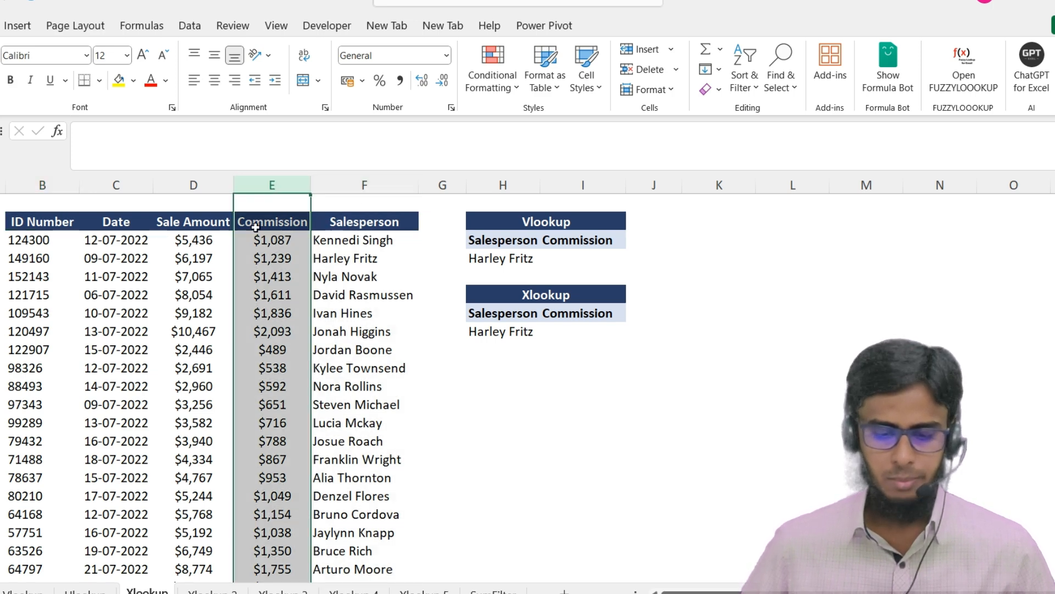
On the Xlookup worksheet, begin a VLOOKUP formula in the Commission cell I4 with H4 as the lookup value
left_click(584, 256)
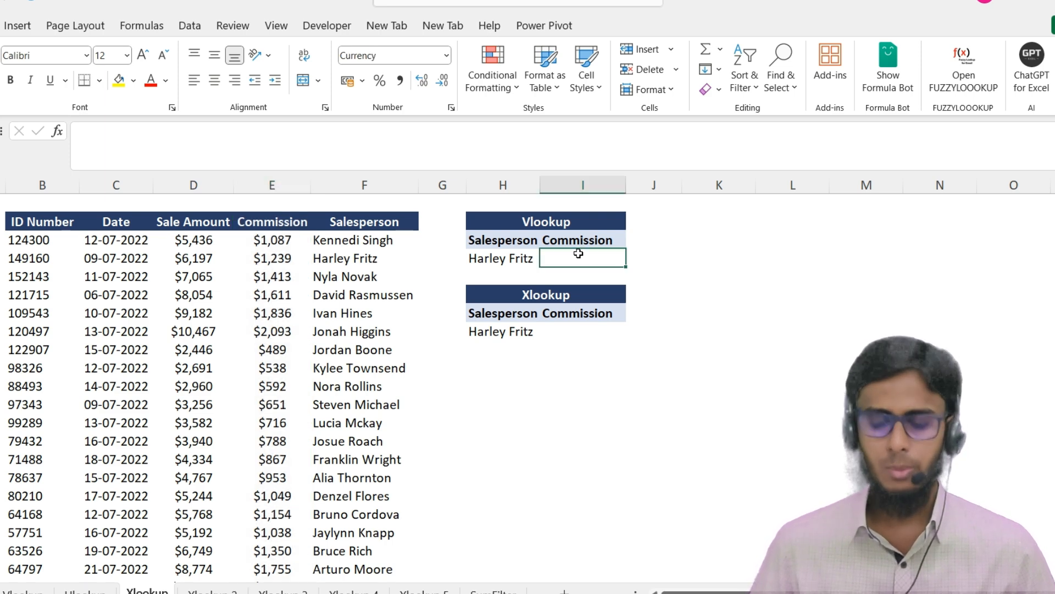
type("=VLOOKUP(")
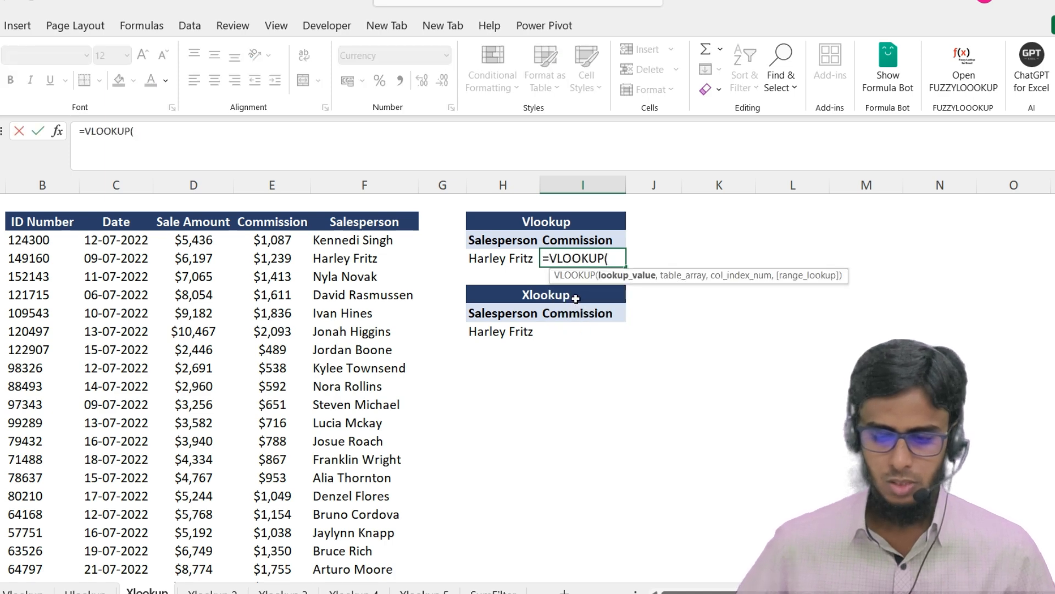
left_click(499, 256)
type(",")
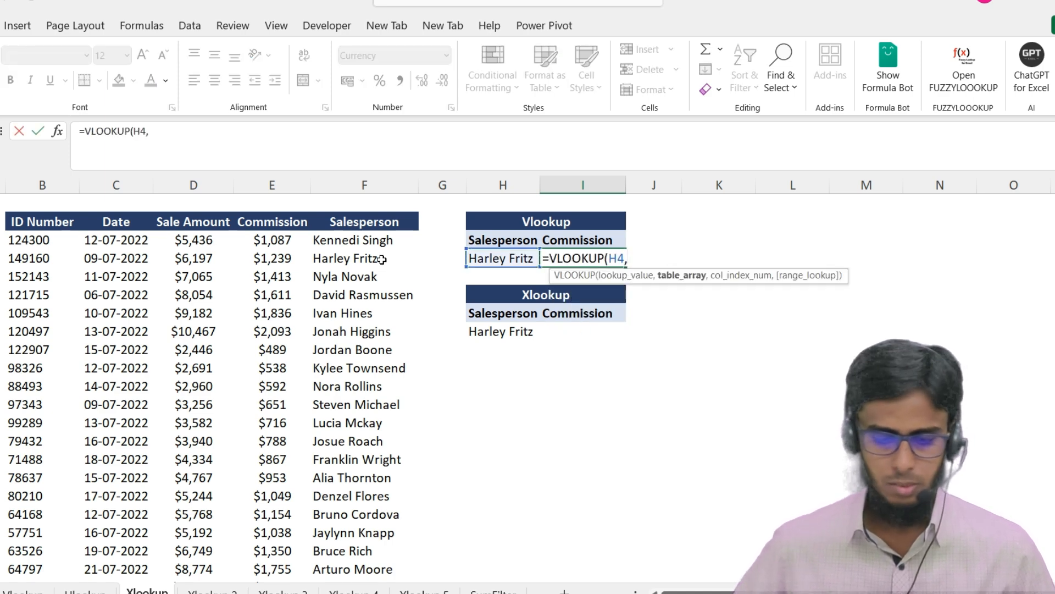
Set the VLOOKUP table array to the sales data in B3:F24, without the header row
left_click(60, 242)
key("ctrl+shift+Right")
key("ctrl+shift+Down")
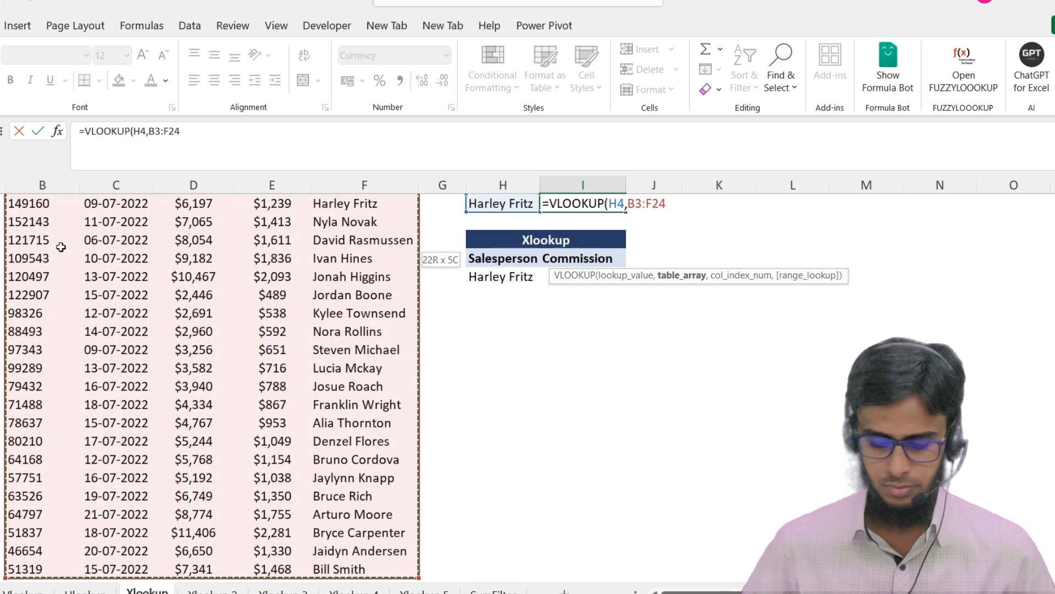
type(",")
scroll(209, 272, "up", 1)
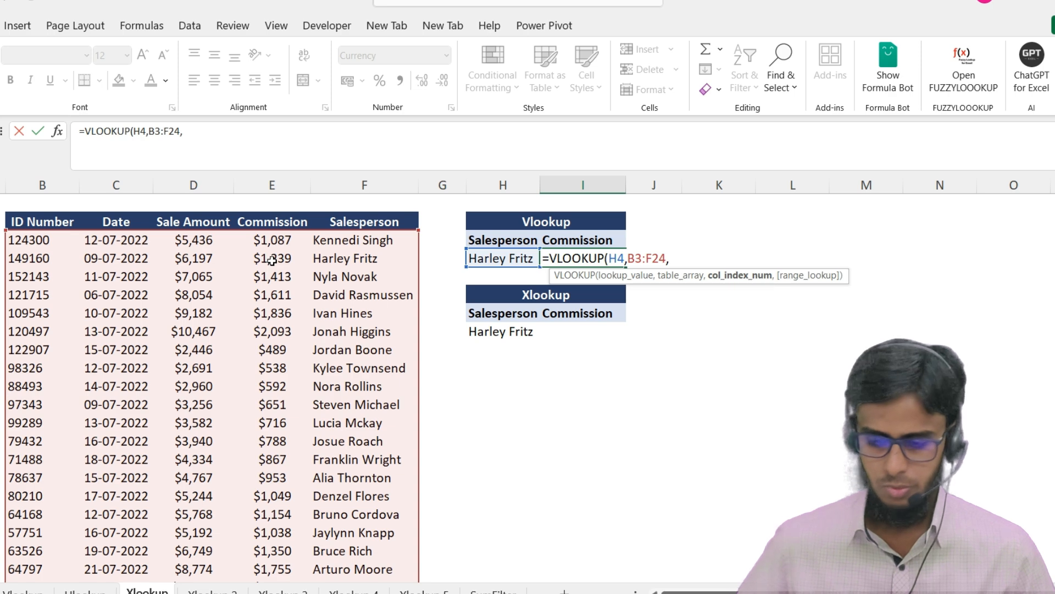
Complete the VLOOKUP formula with column index 4 and an exact match (FALSE)
type("4,")
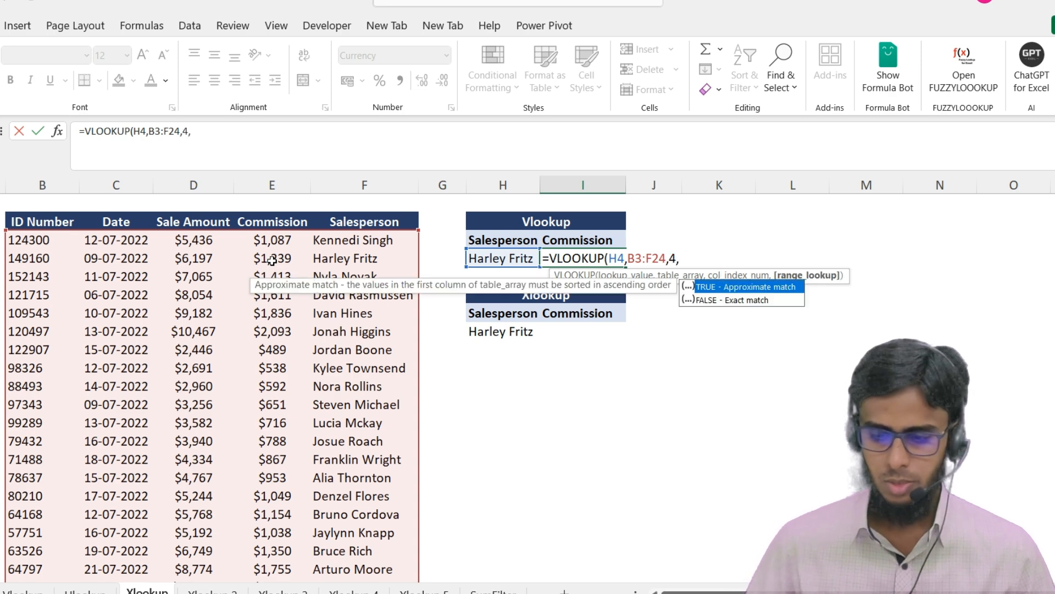
key("Down")
key("Tab")
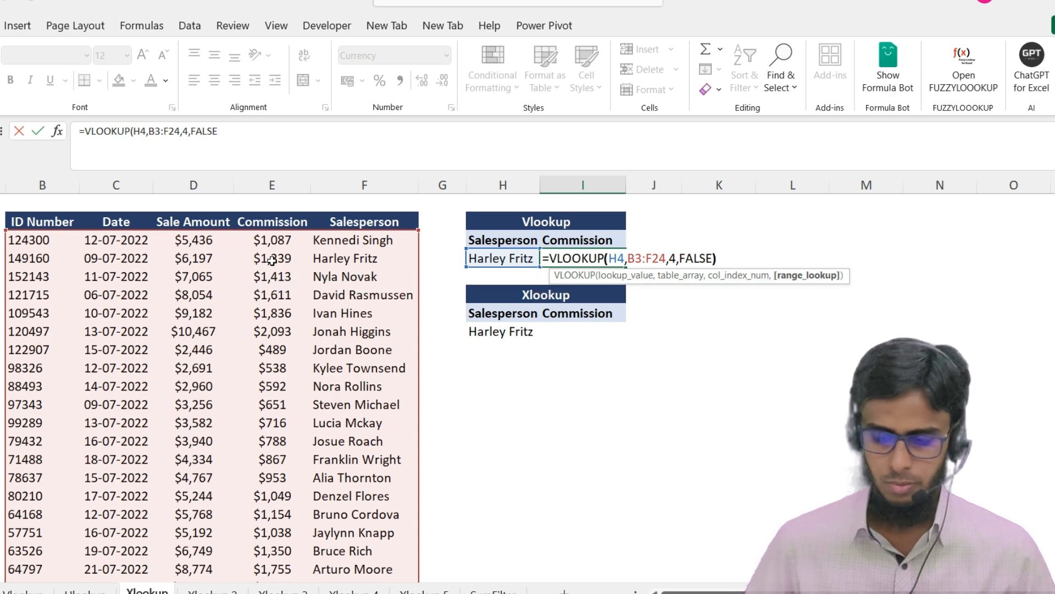
type(")")
key("Return")
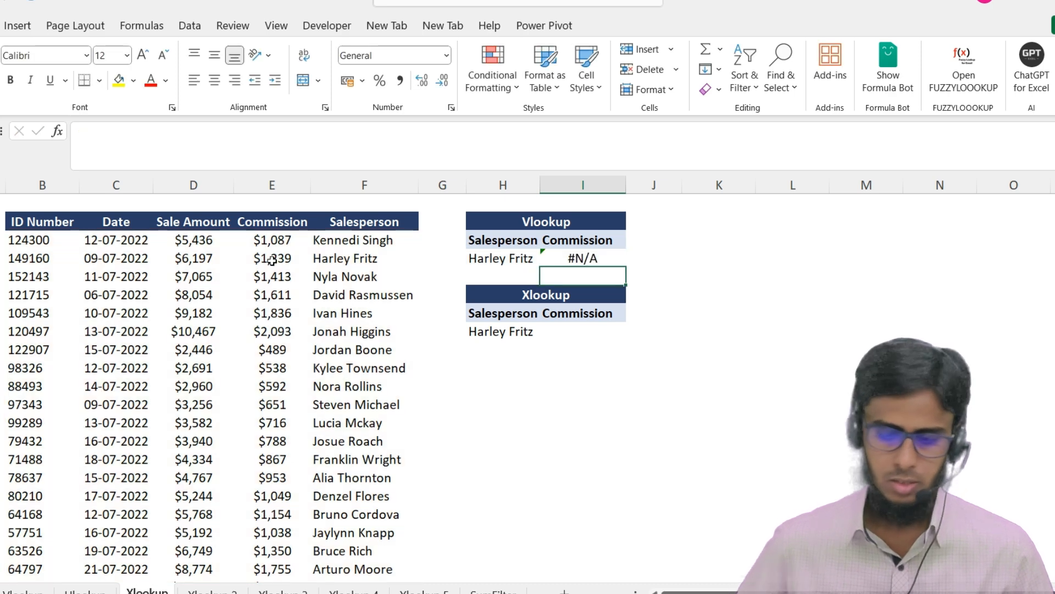
Review the VLOOKUP formula in I4 and trace the first data row from ID Number rightward to Salesperson to examine VLOOKUP's search direction
left_click(590, 259)
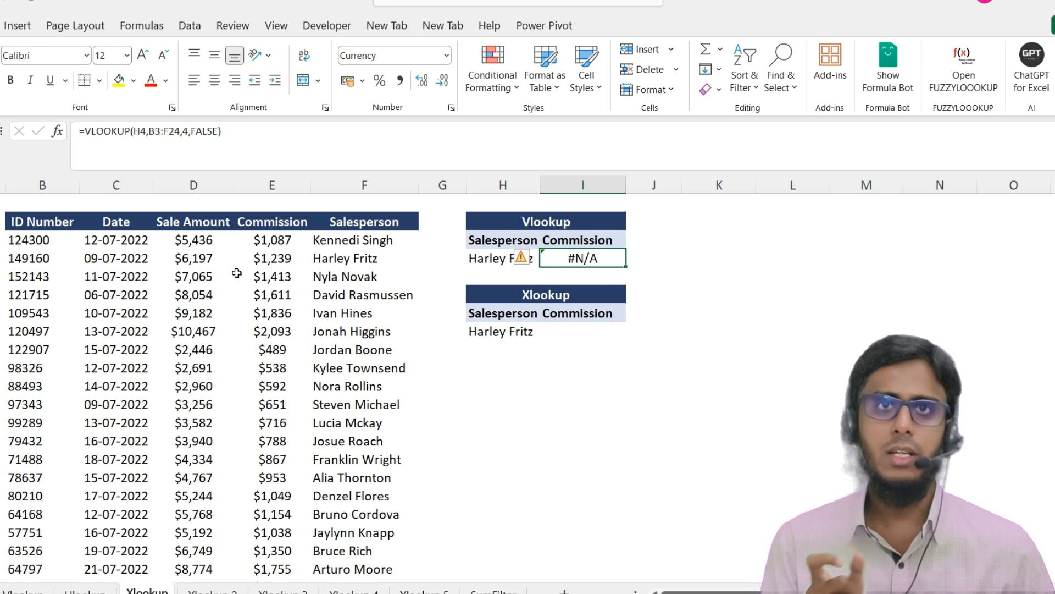
left_click(40, 238)
key("shift+Right")
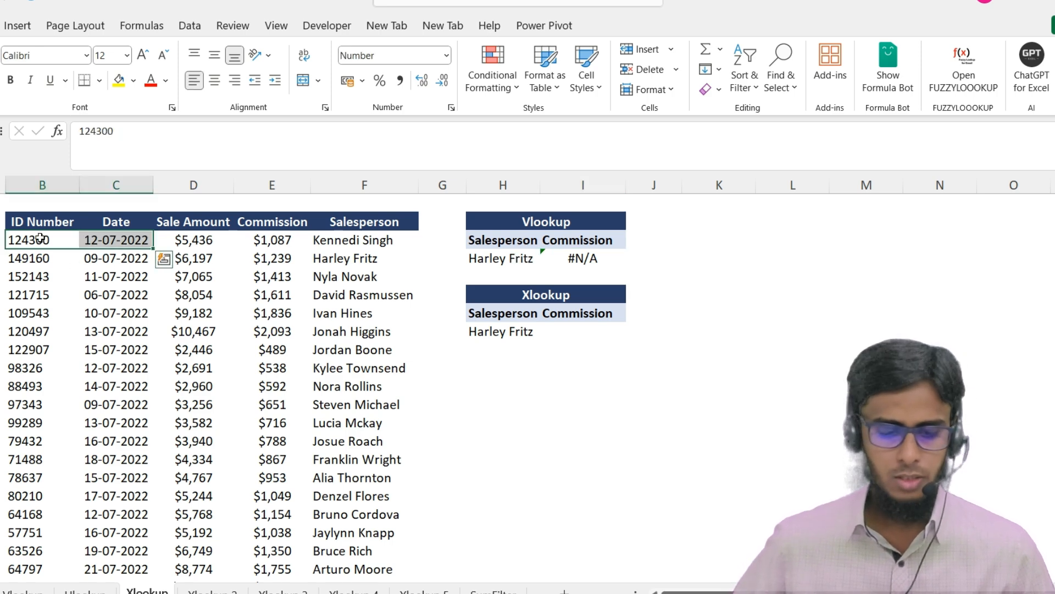
key("shift+Left")
key("shift+Right")
key("shift+Right")
key("shift+Right")
key("shift+Right")
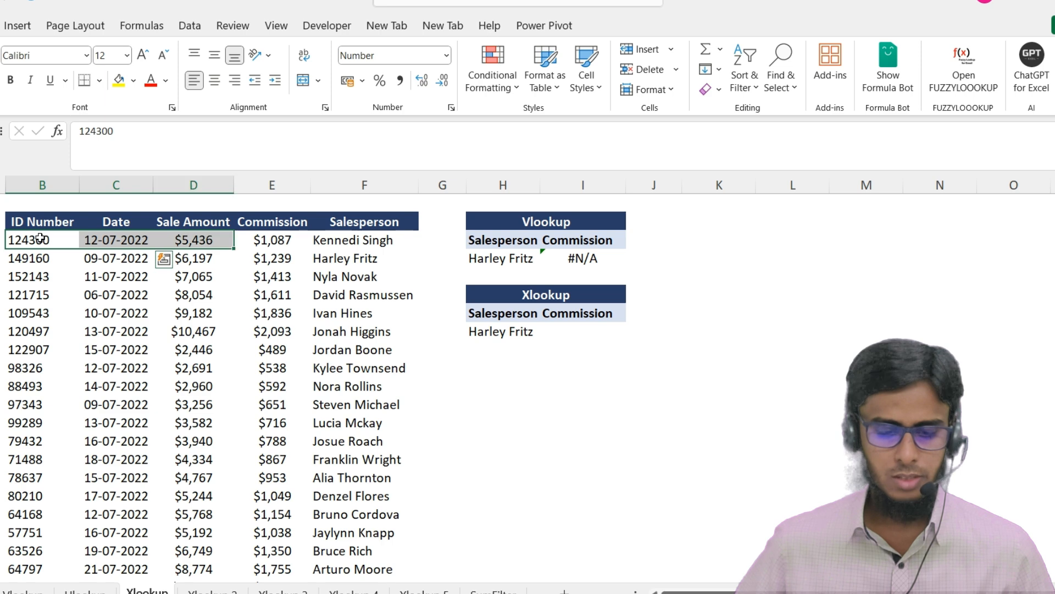
key("Right")
key("Right")
key("Right")
key("Right")
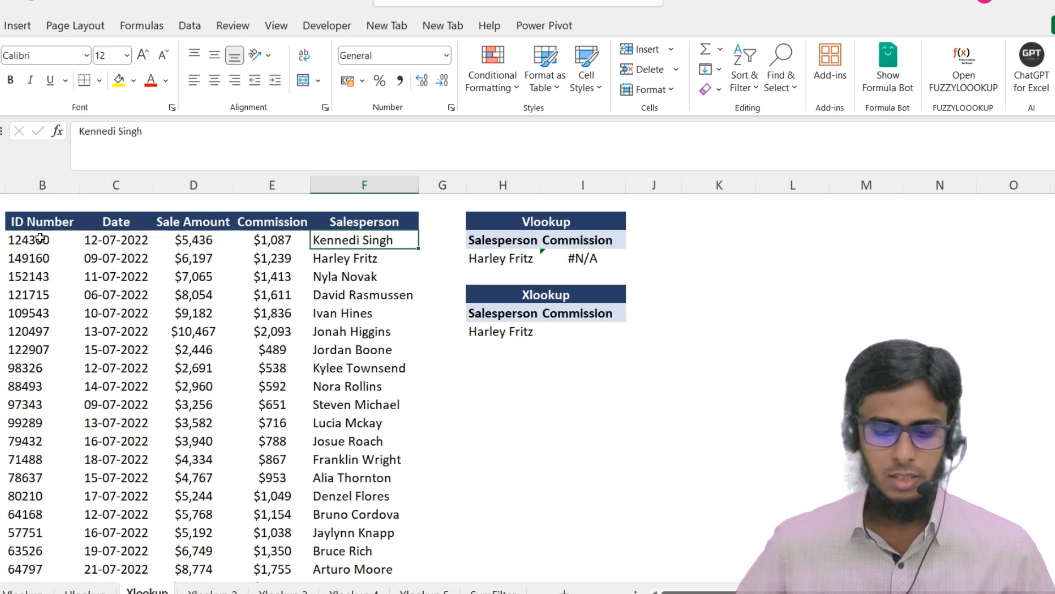
Trace the same data row backwards from the Salesperson column to examine the reverse direction needed to reach Commission
key("shift+Left")
key("shift+Left")
key("shift+Left")
key("shift+Left")
key("Down")
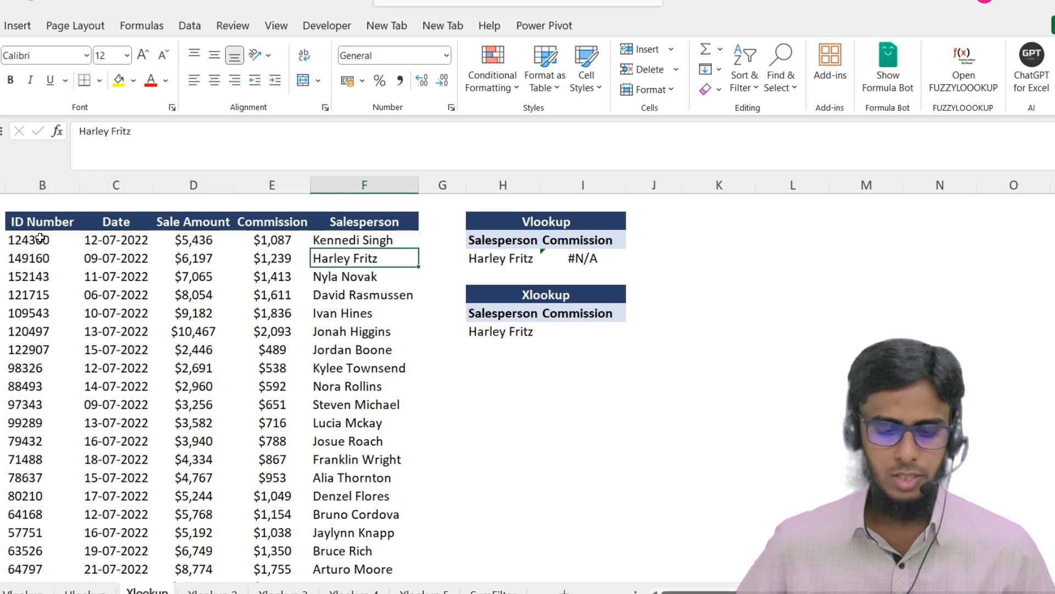
key("Up")
key("shift+Left")
key("shift+Left")
key("shift+Left")
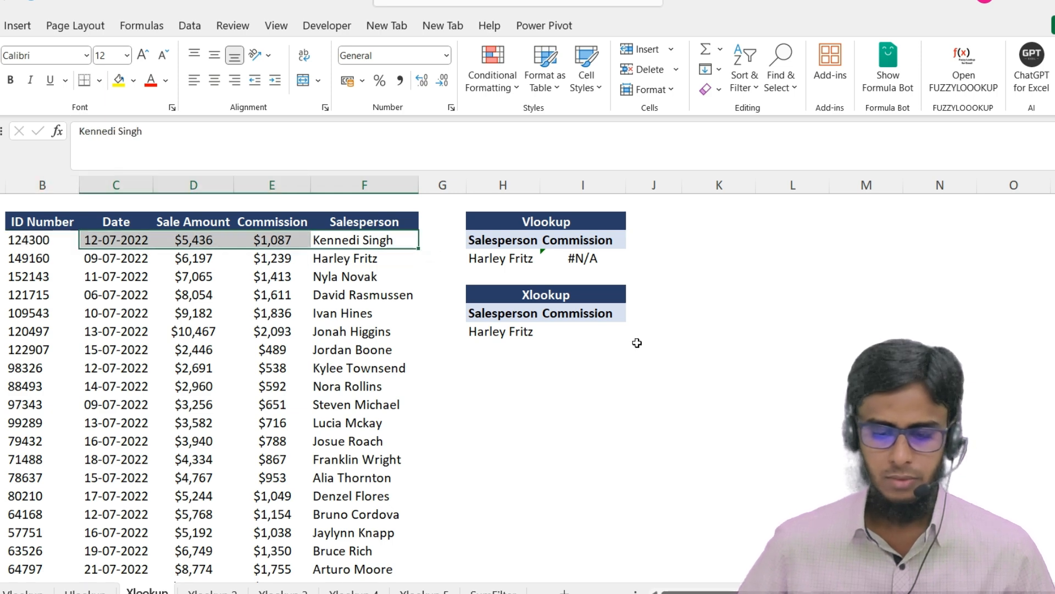
Begin an XLOOKUP formula in the Xlookup table's Commission cell I8 with H8 as the lookup value
left_click(586, 332)
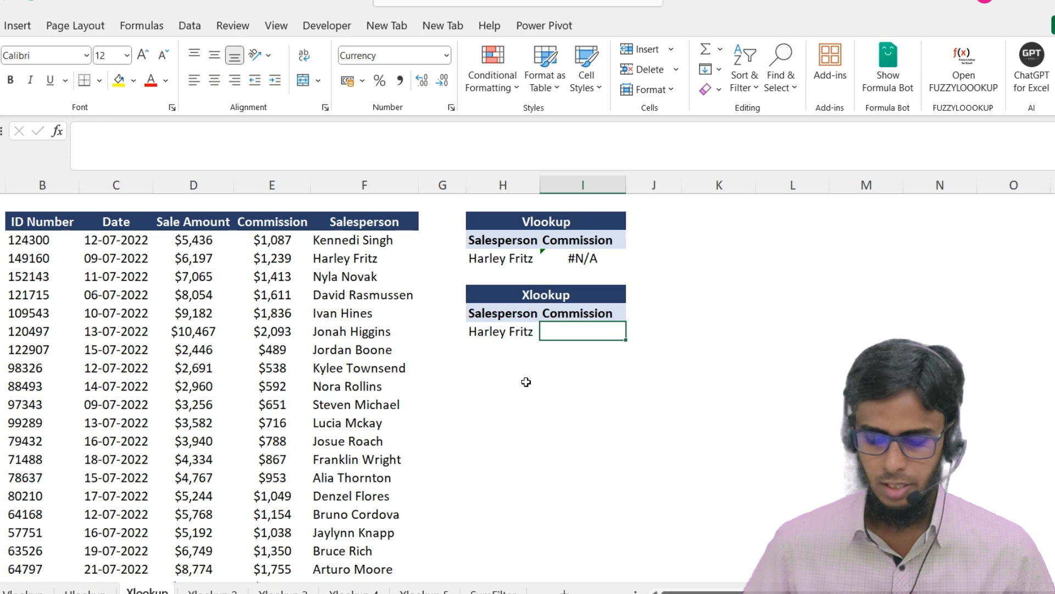
type("=xl")
key("Tab")
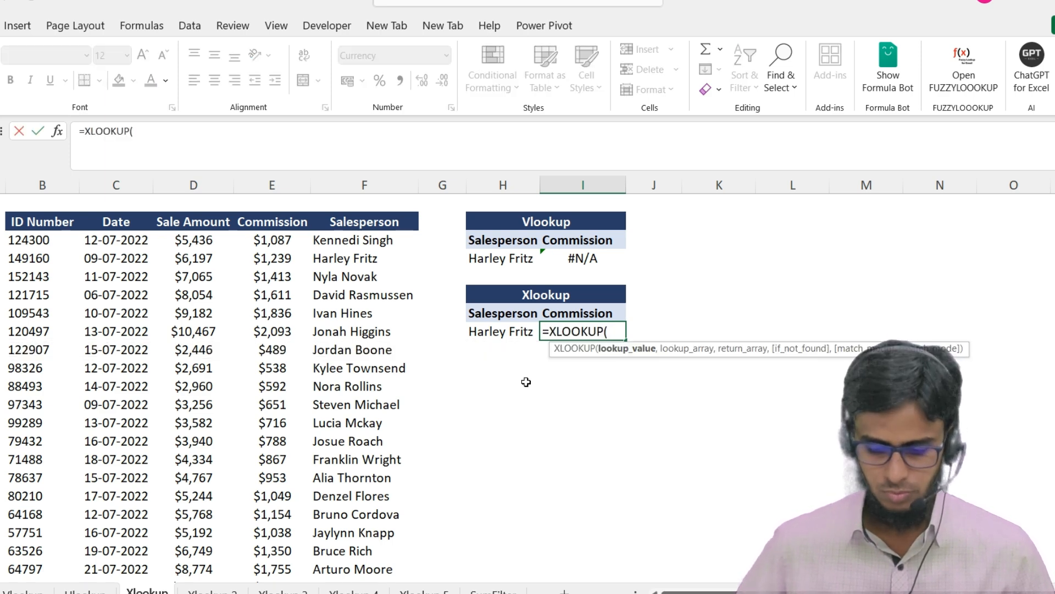
left_click(496, 329)
type(",")
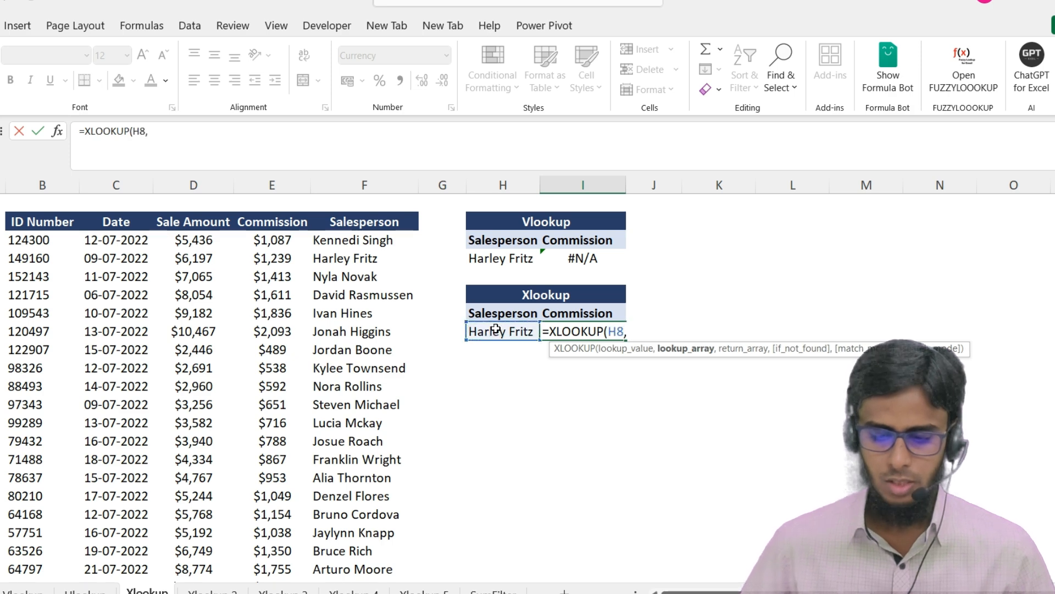
Complete the XLOOKUP with the salespeople in F3:F24 as lookup array and the commissions in E3:E24 as return array
left_click(360, 245)
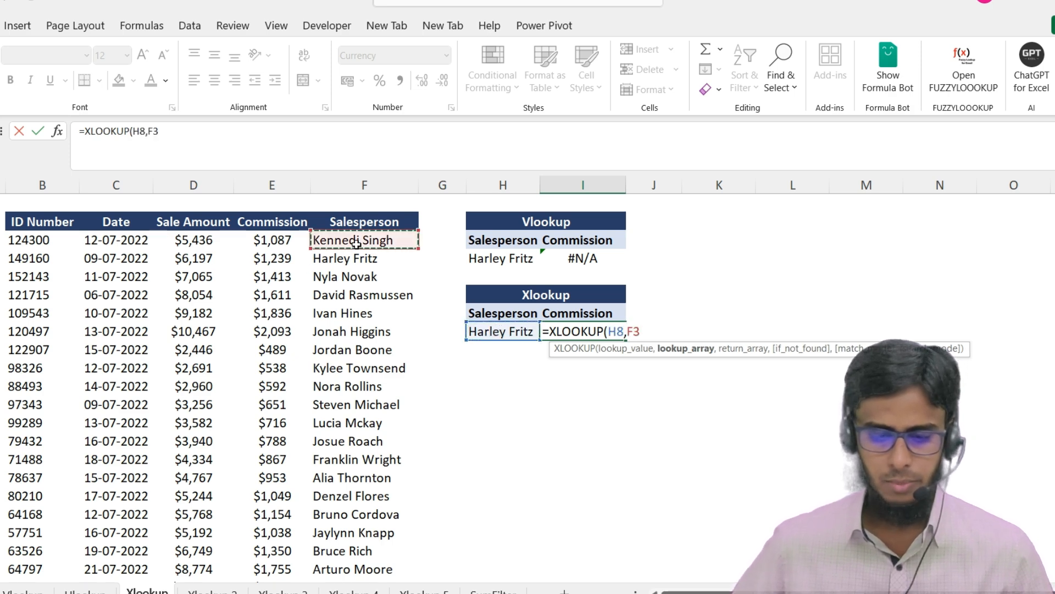
key("ctrl+shift+Down")
type(",")
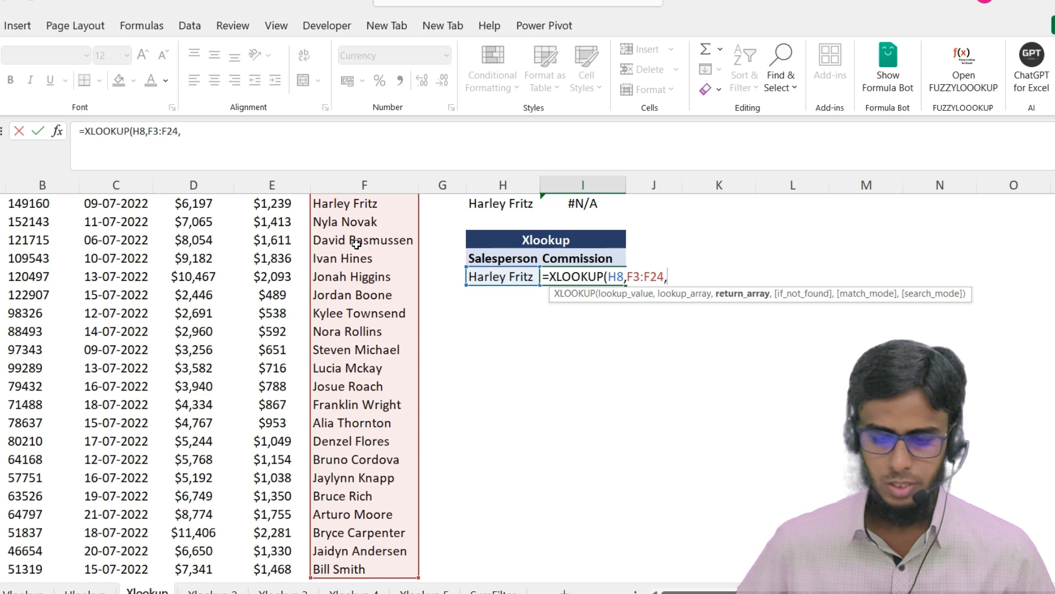
scroll(413, 294, "up", 1)
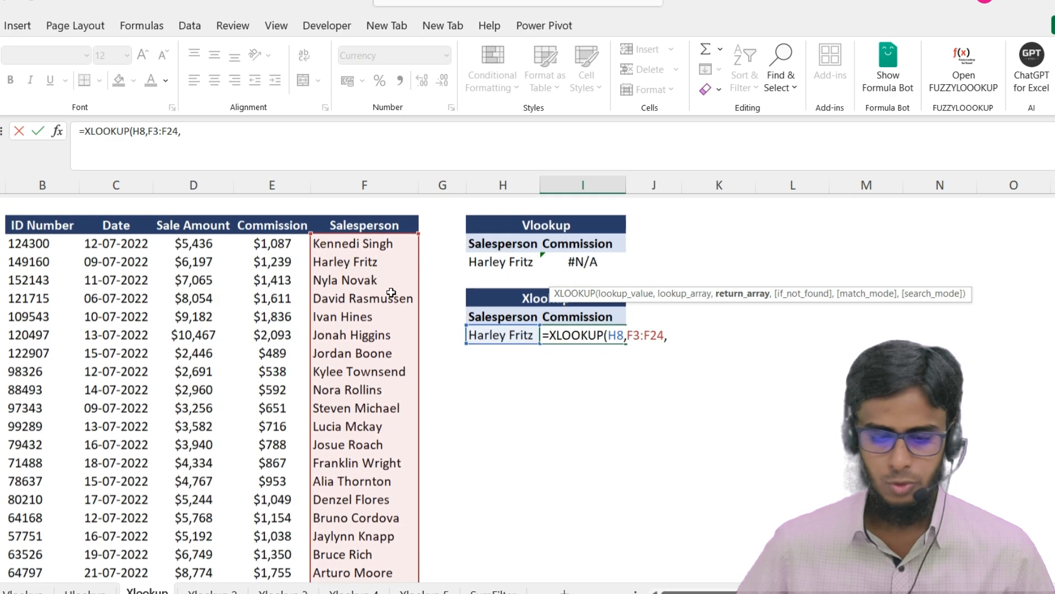
left_click(275, 239)
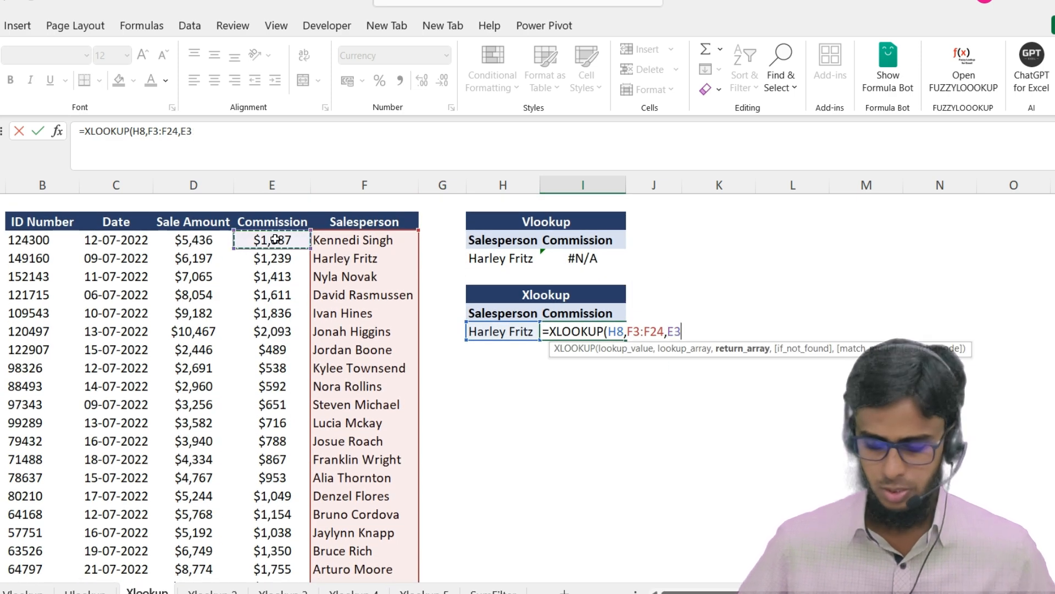
key("ctrl+shift+Down")
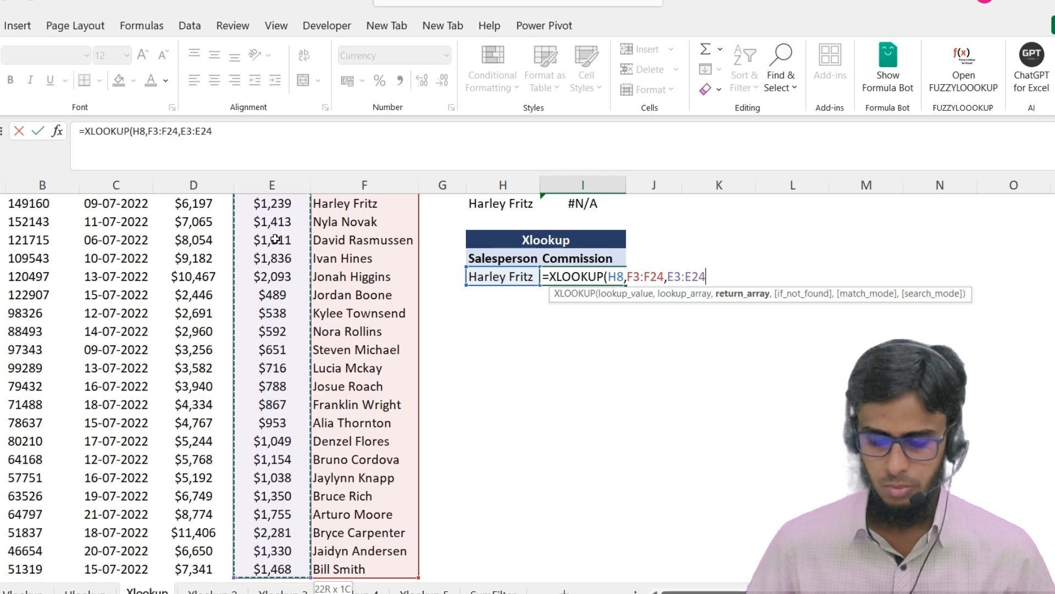
key("Return")
key("Up")
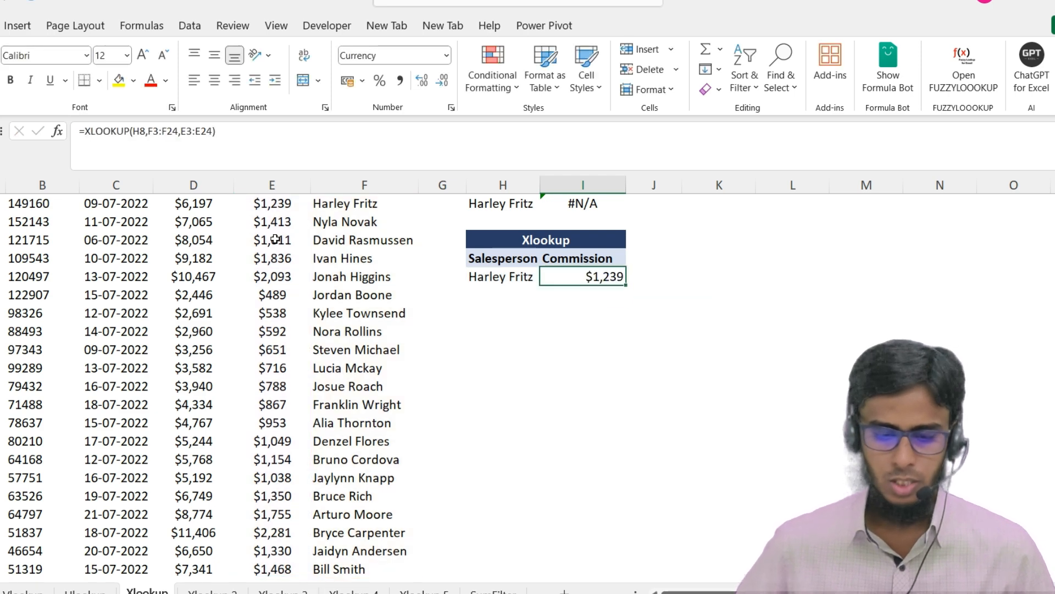
scroll(349, 295, "up", 1)
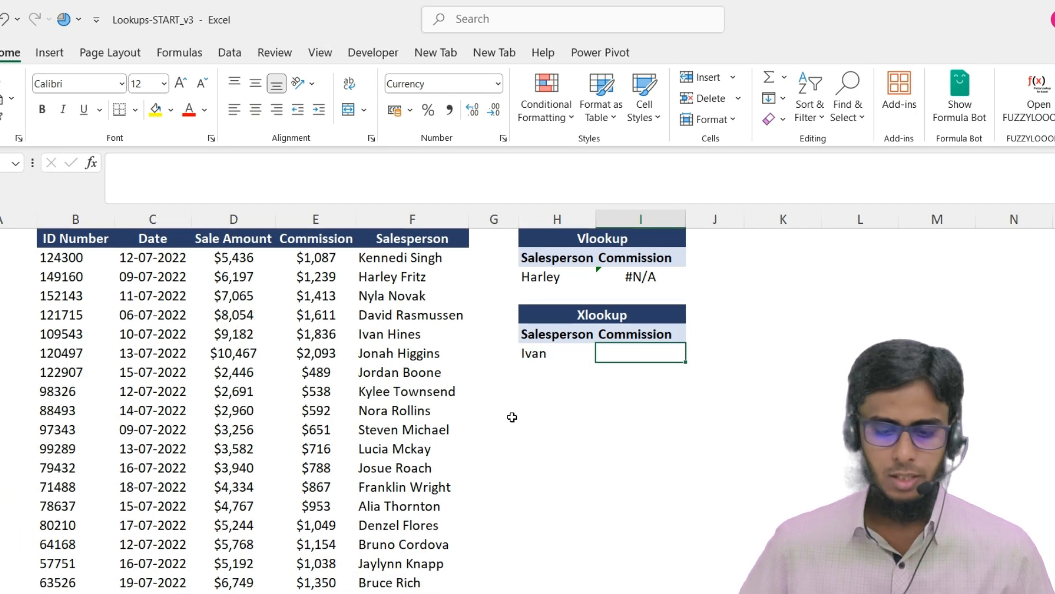
Compare the first-name-only lookup value in H8 with the full names in the Salesperson column
scroll(512, 417, "up", 1)
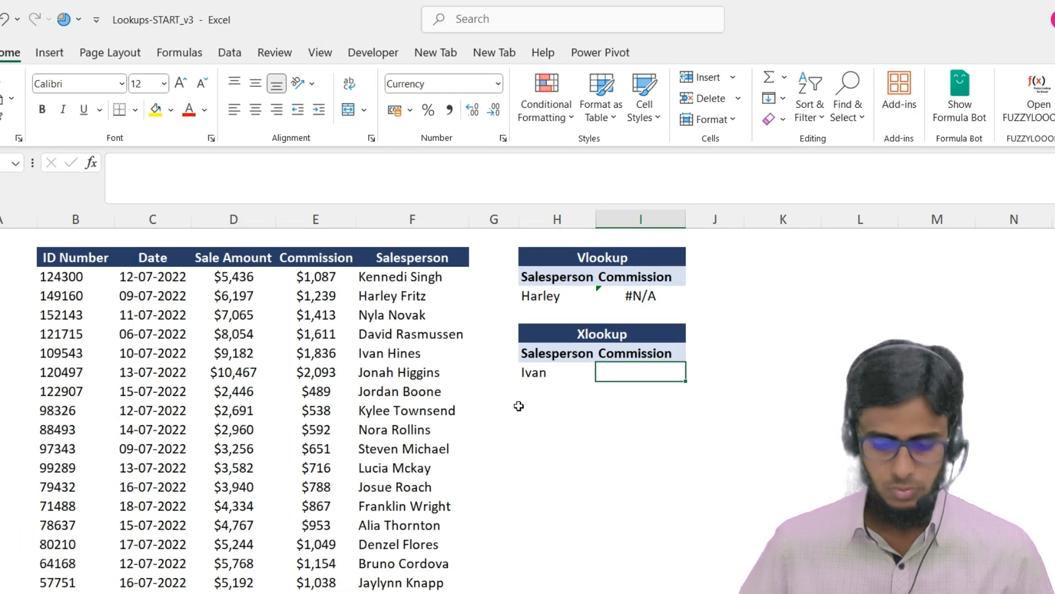
left_click(549, 371)
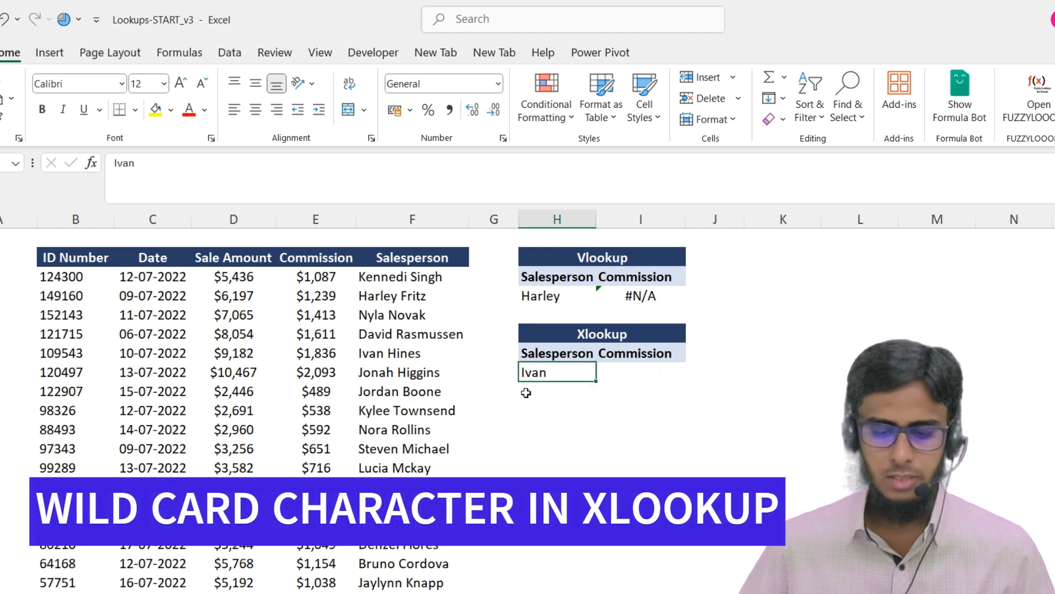
left_click(383, 276)
left_click(400, 260)
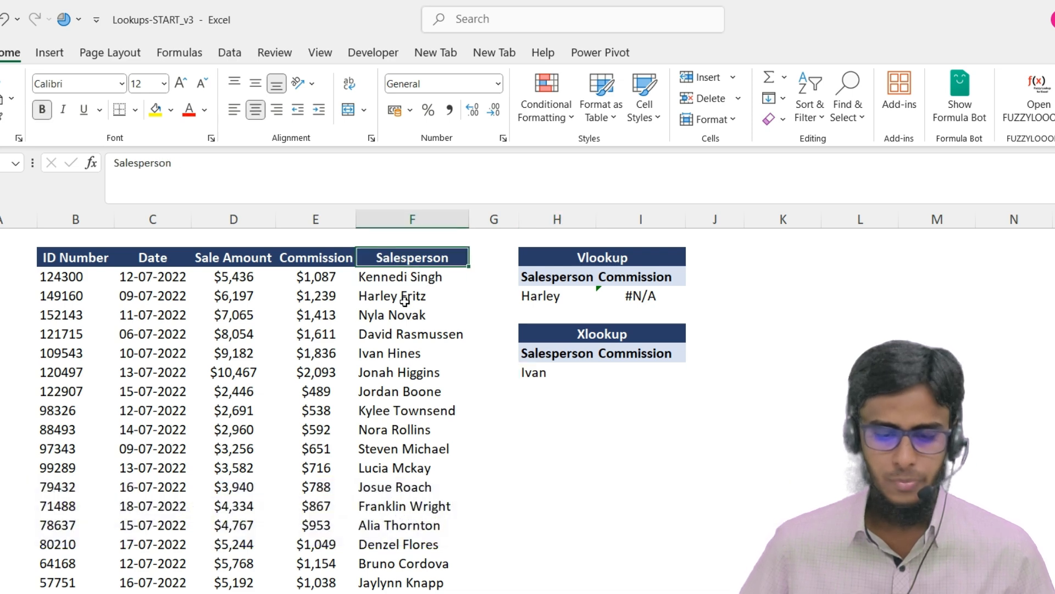
left_click(390, 280)
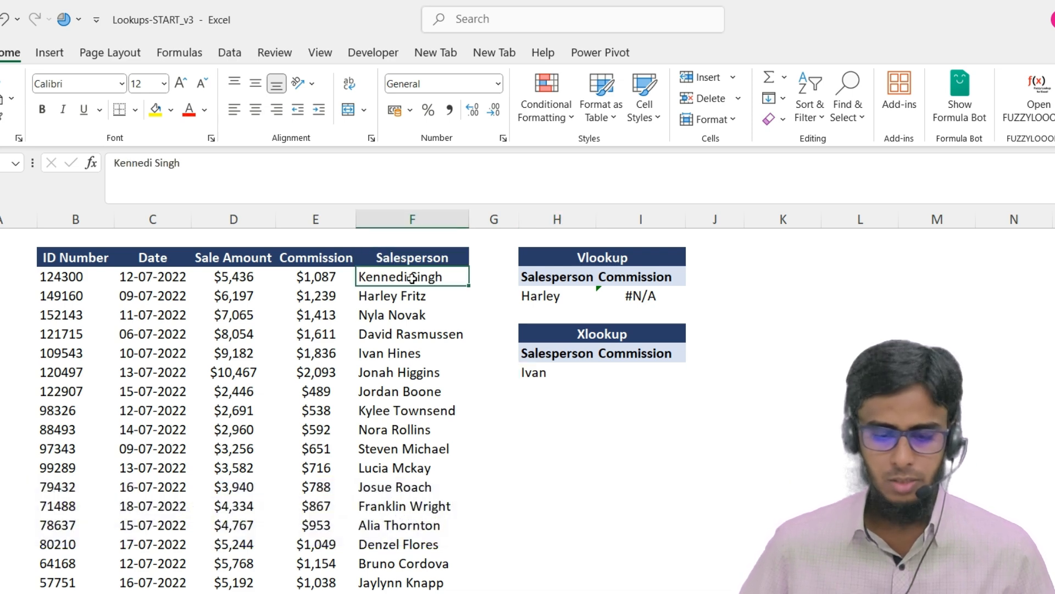
left_click(558, 367)
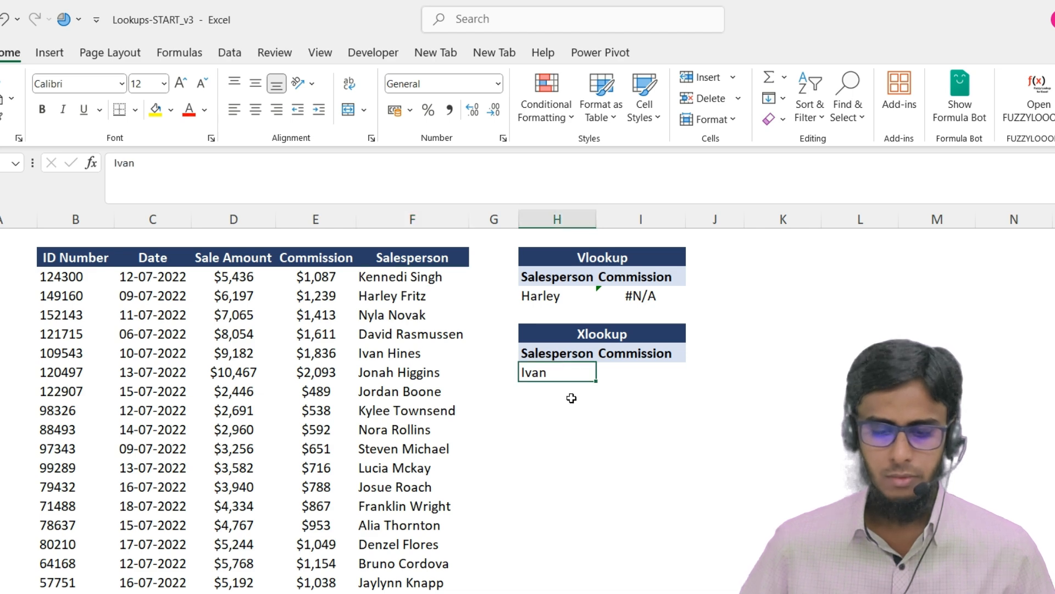
Begin an XLOOKUP formula in Commission cell I8 with H8&"*" as the wildcard lookup value
left_click(632, 377)
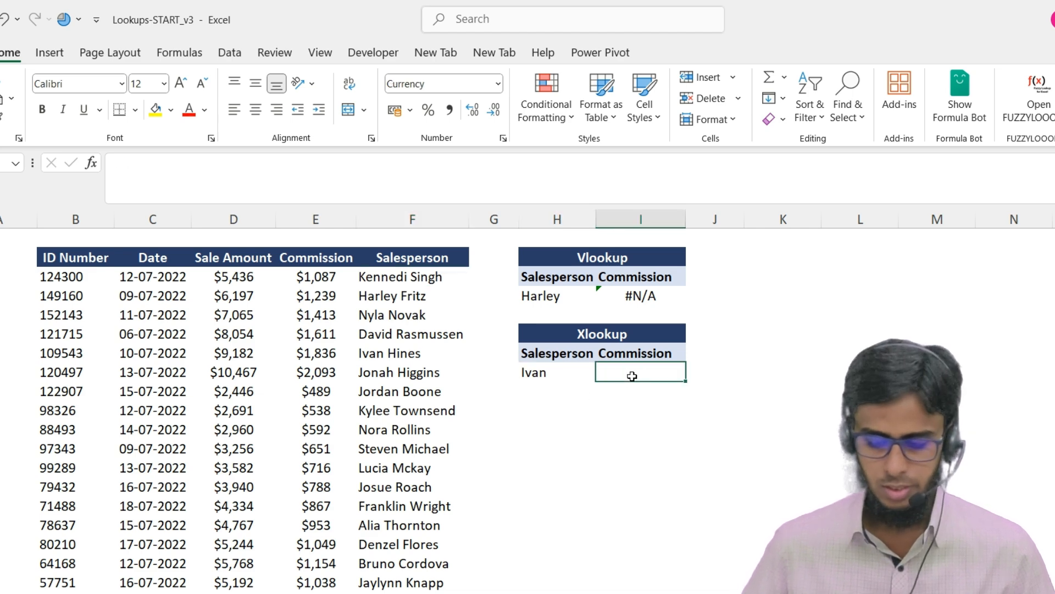
type("=")
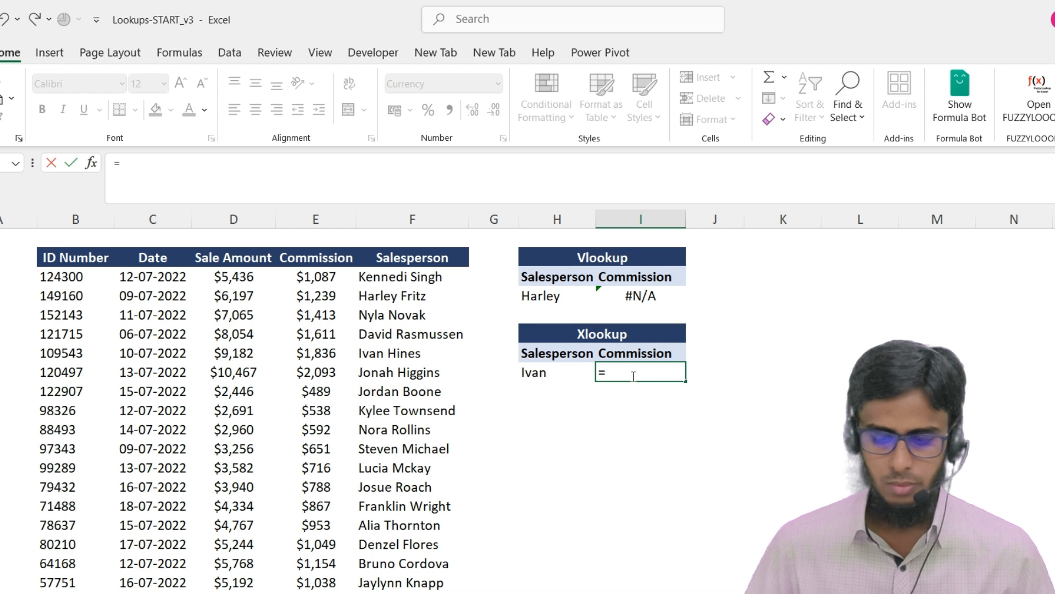
type("xl")
key("Tab")
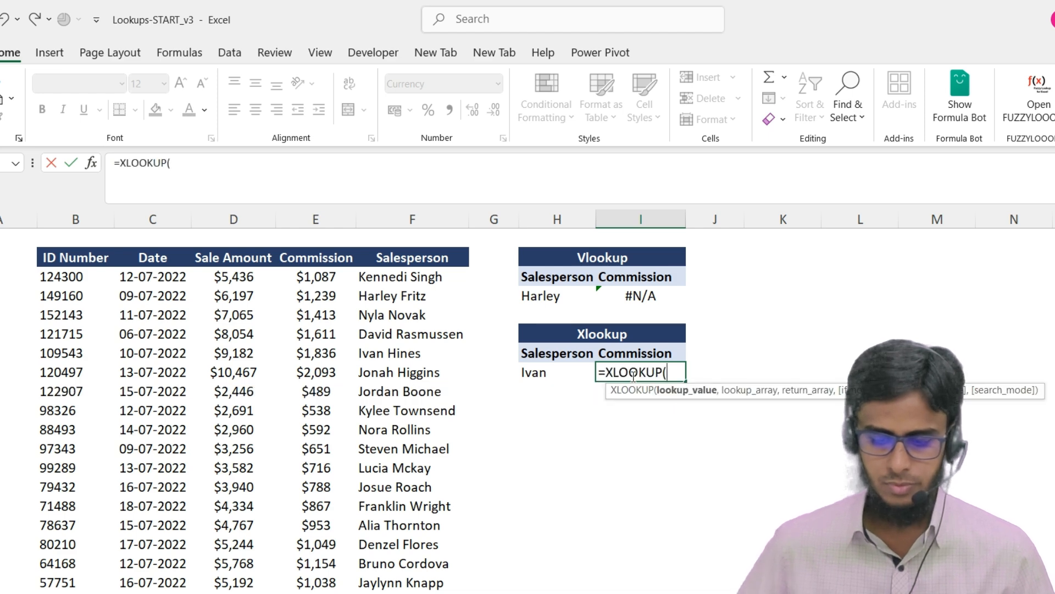
left_click(540, 378)
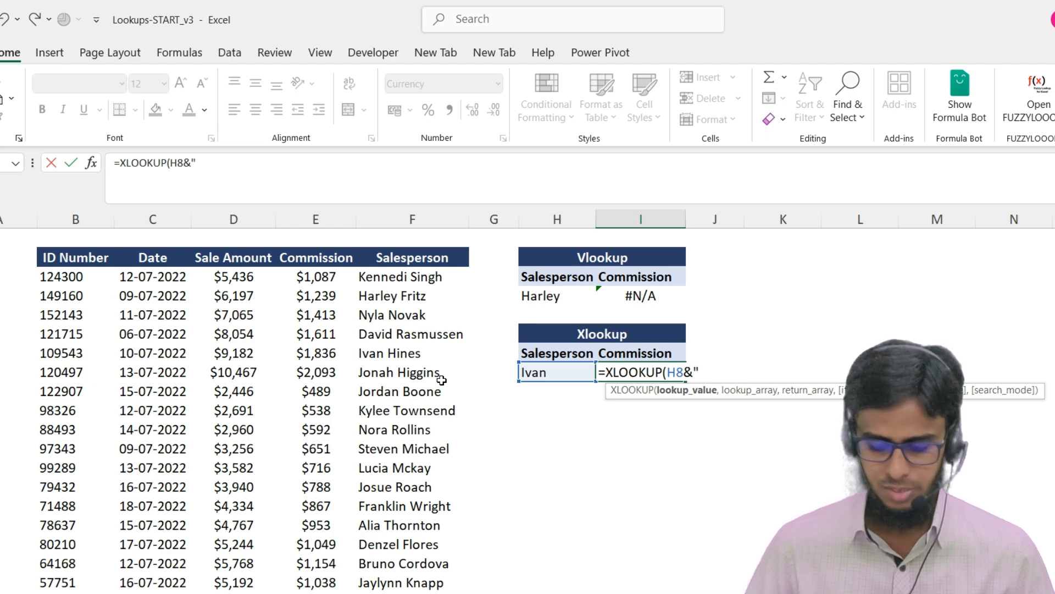
type("8&")
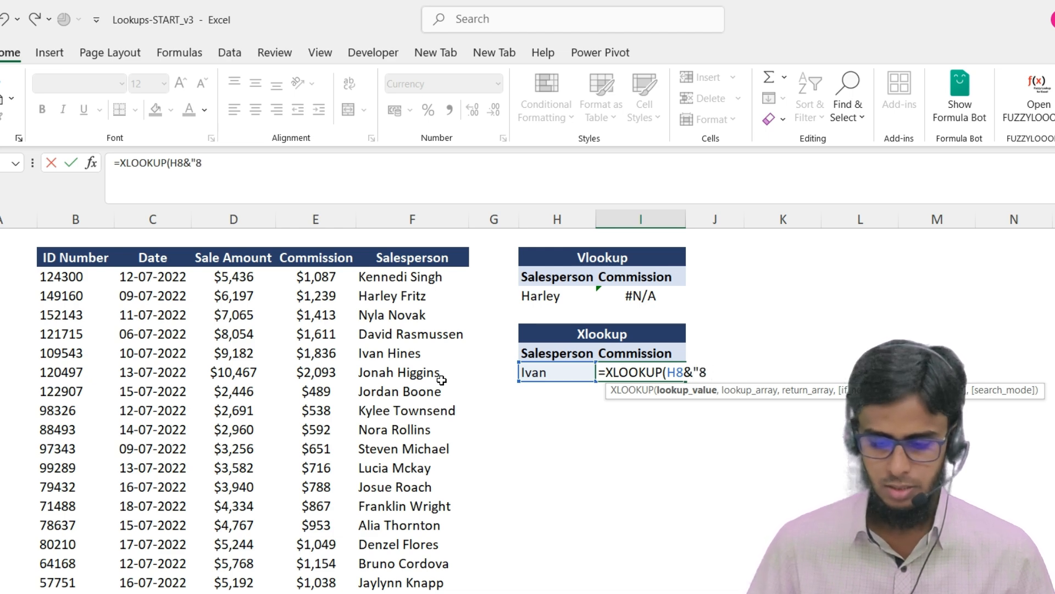
type("\"*\"")
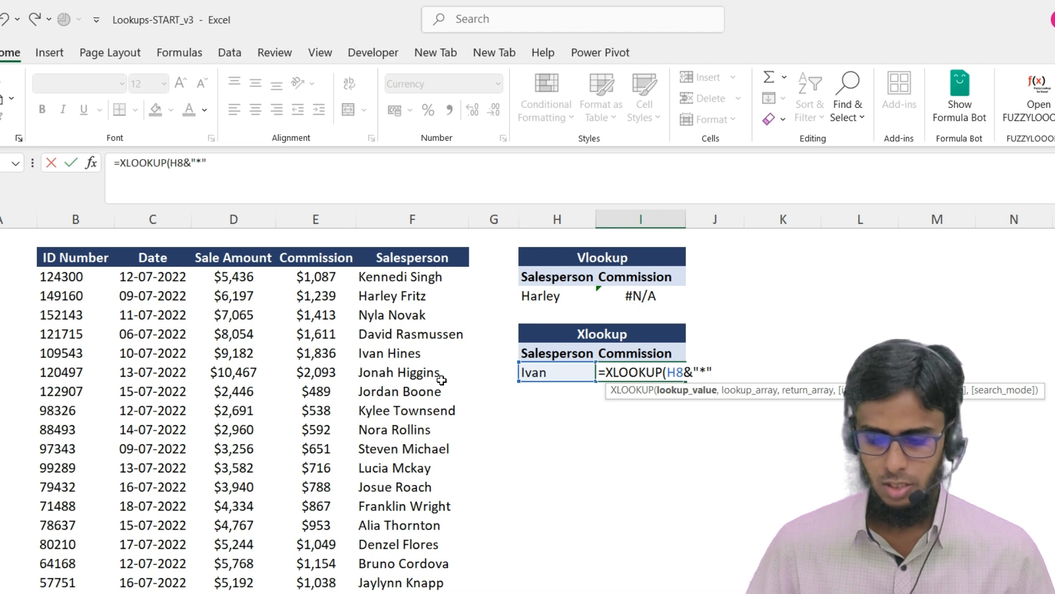
type(",")
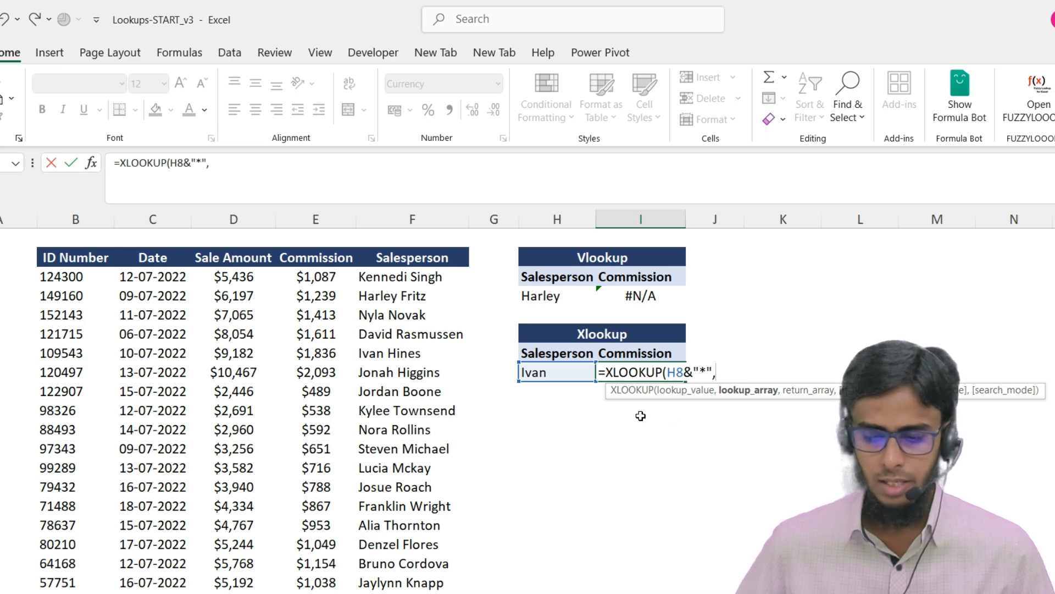
Set the XLOOKUP lookup array to the salesperson names in F3:F24
left_click_drag(474, 391, 397, 279)
left_click(397, 279)
key("ctrl+shift+Down")
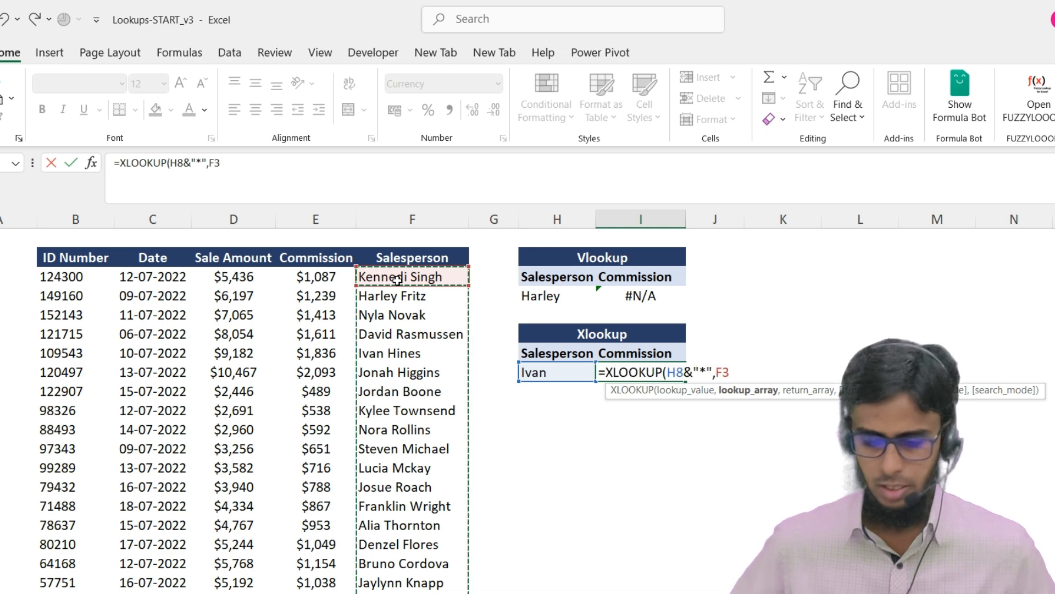
type(",")
Set the XLOOKUP return array to the commission values in E3:E24
scroll(479, 341, "up", 1)
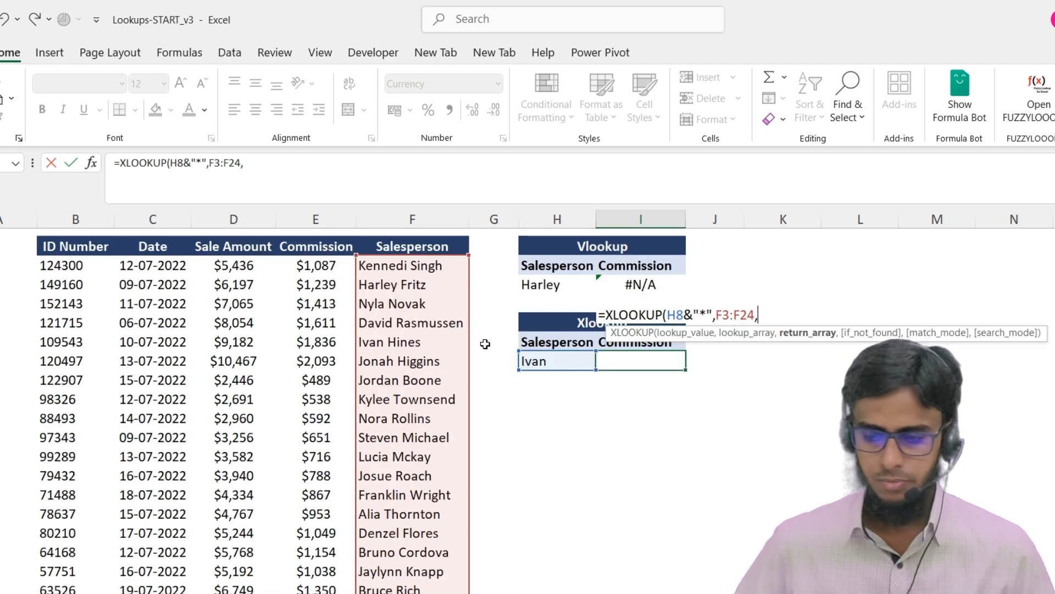
left_click(321, 288)
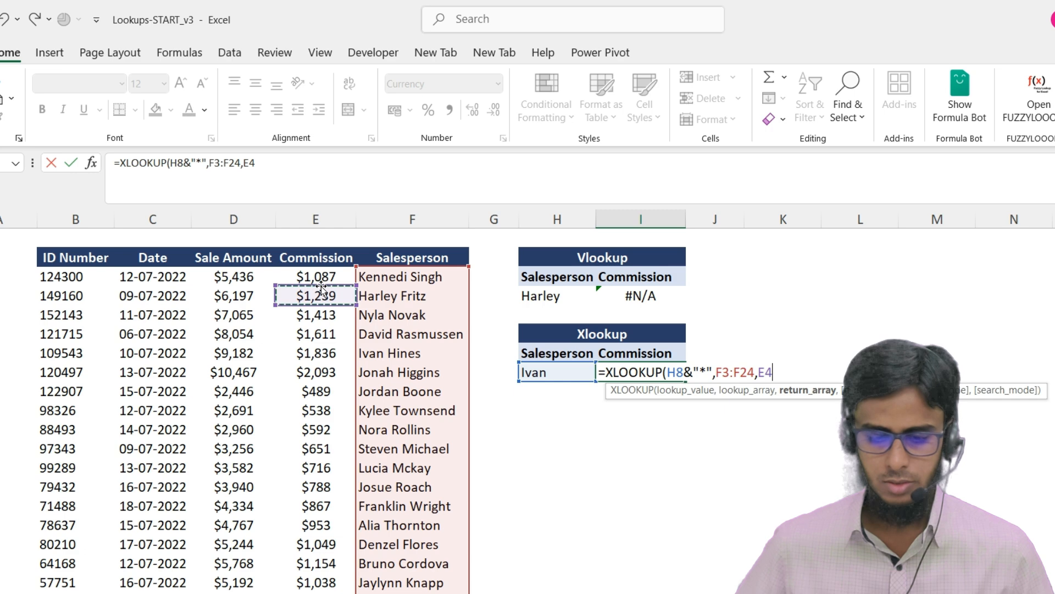
left_click(321, 285)
key("ctrl+shift+Down")
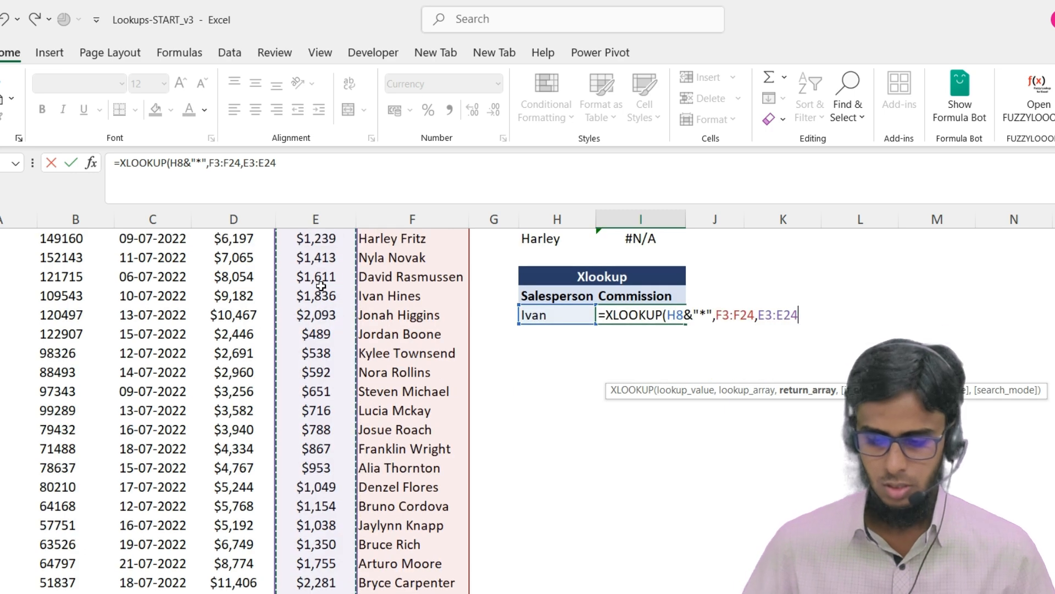
type(",")
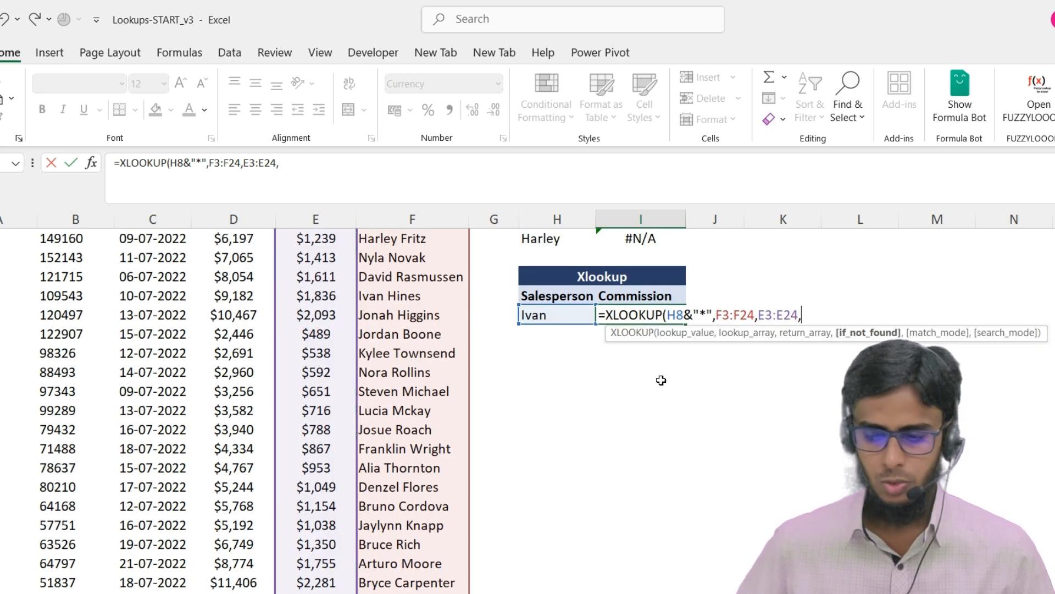
Complete the XLOOKUP in I8 with the if-not-found argument left empty and match mode 2 for wildcard matching
scroll(682, 393, "up", 1)
type(",")
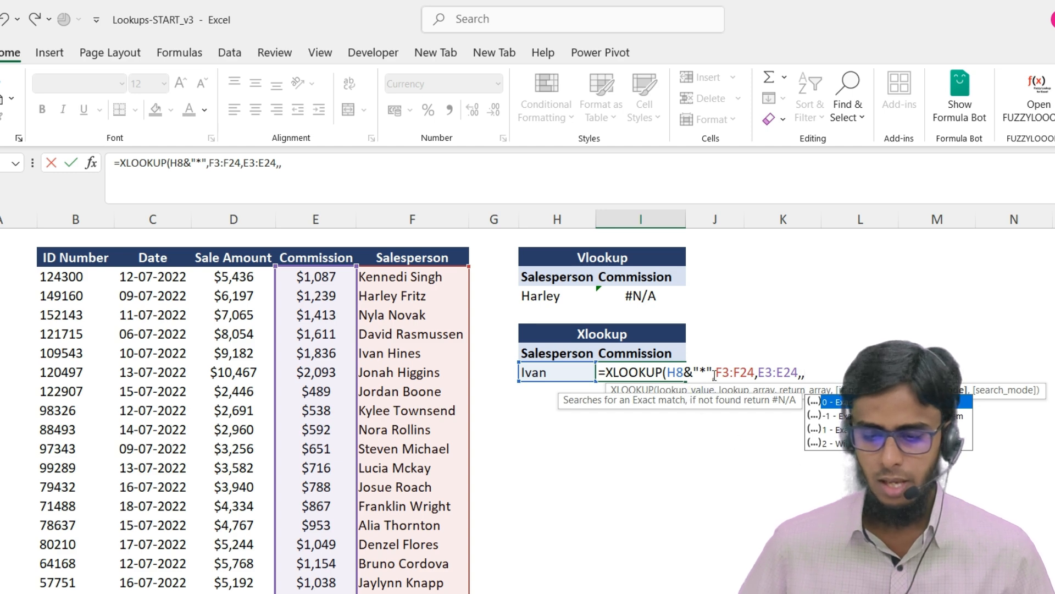
key("Down")
key("Down")
key("Down")
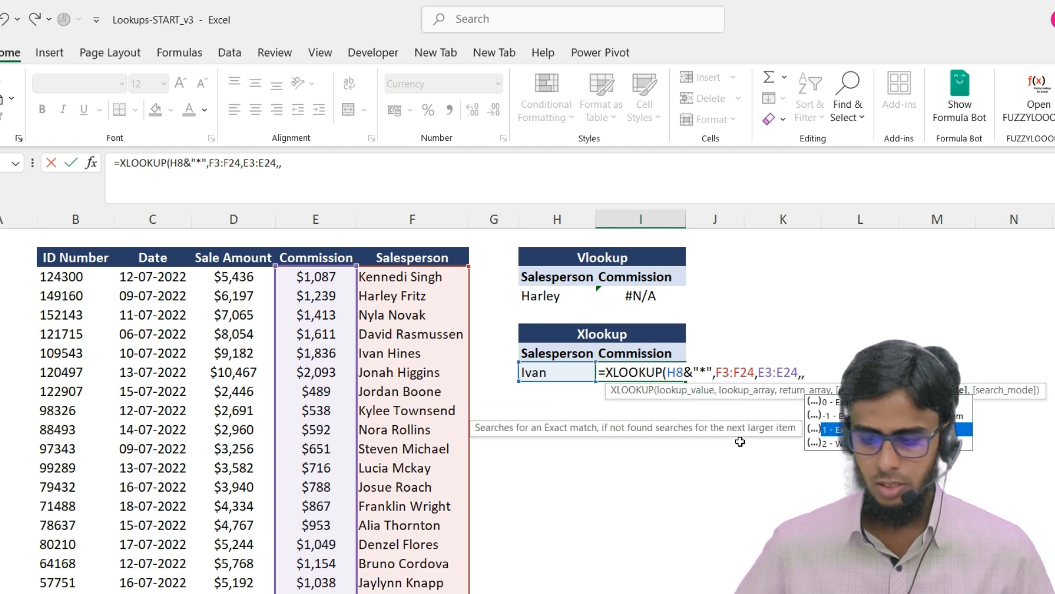
key("Tab")
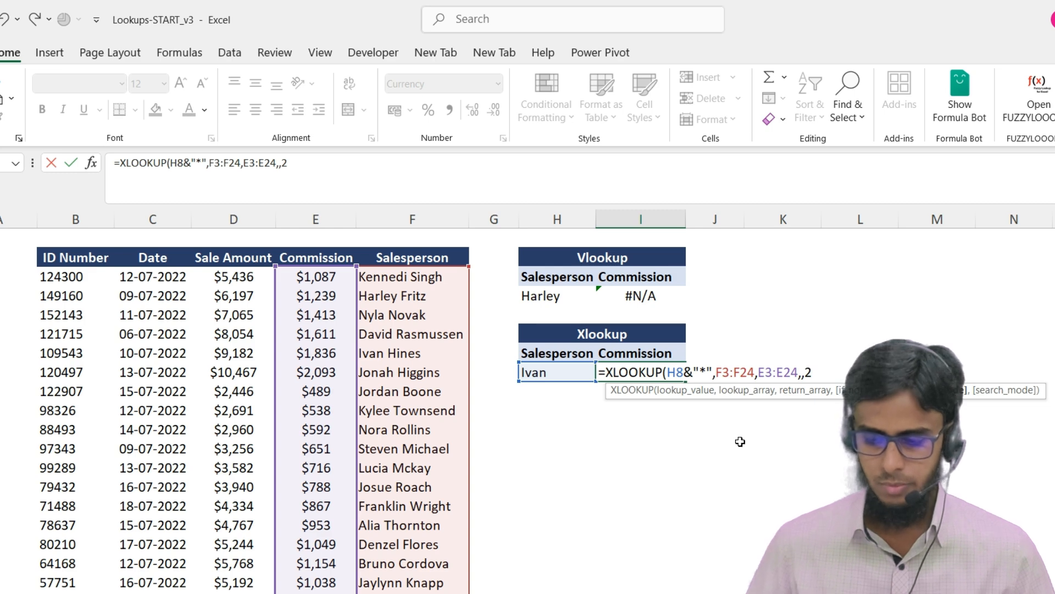
type(")")
key("Return")
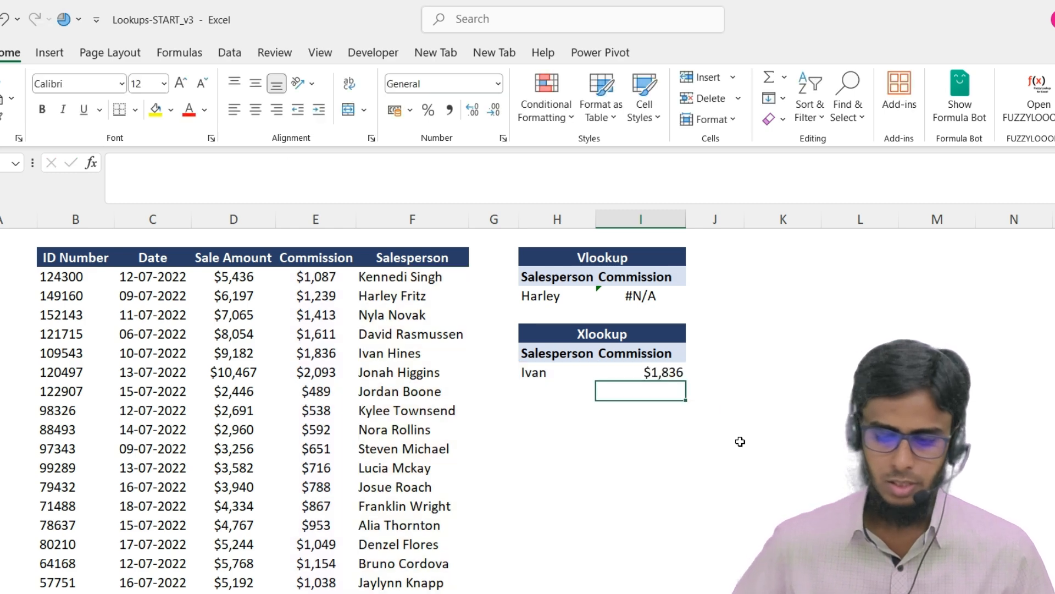
Examine the wildcard XLOOKUP in I8 against its lookup name in H8 and the full names in the Salesperson column
key("Up")
left_click(558, 374)
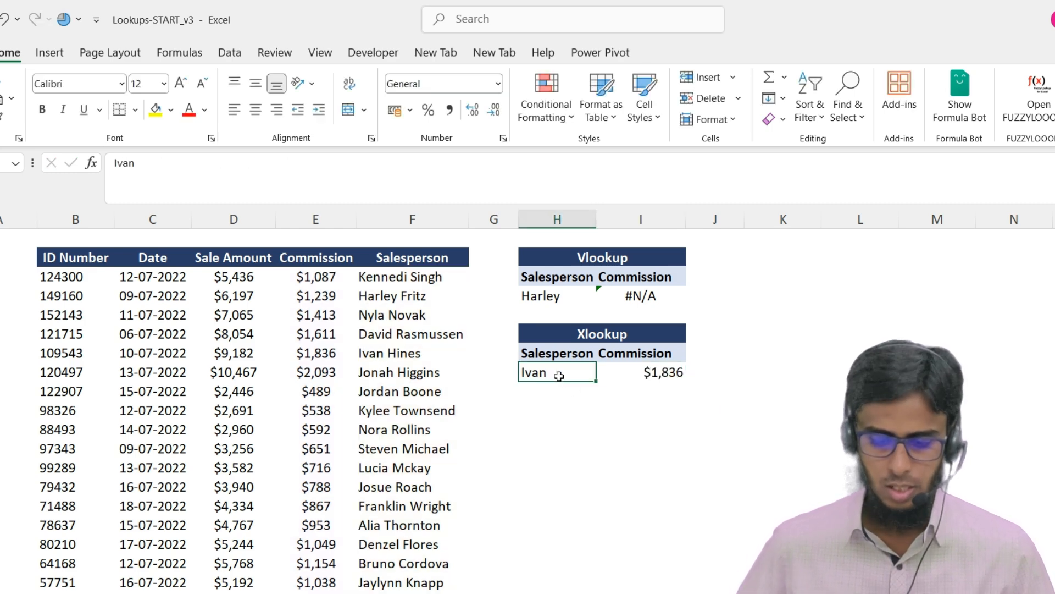
left_click(638, 377)
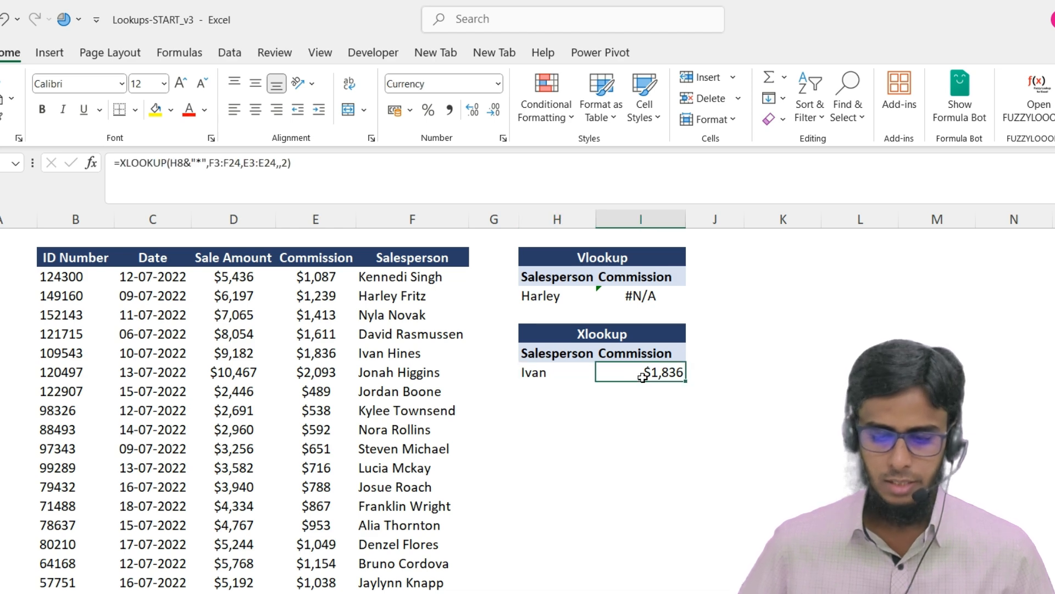
left_click(405, 276)
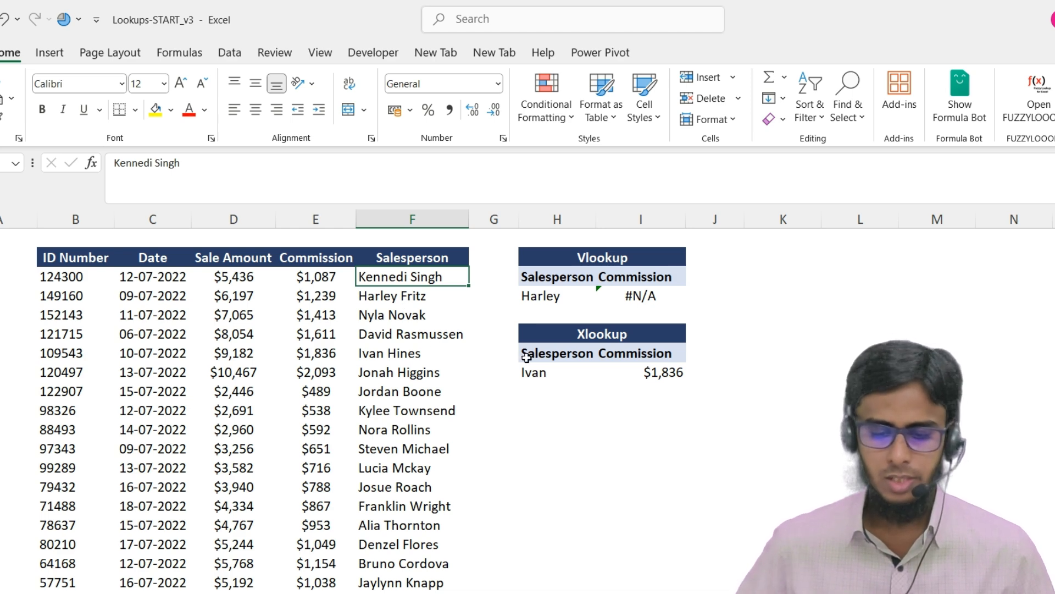
left_click(642, 377)
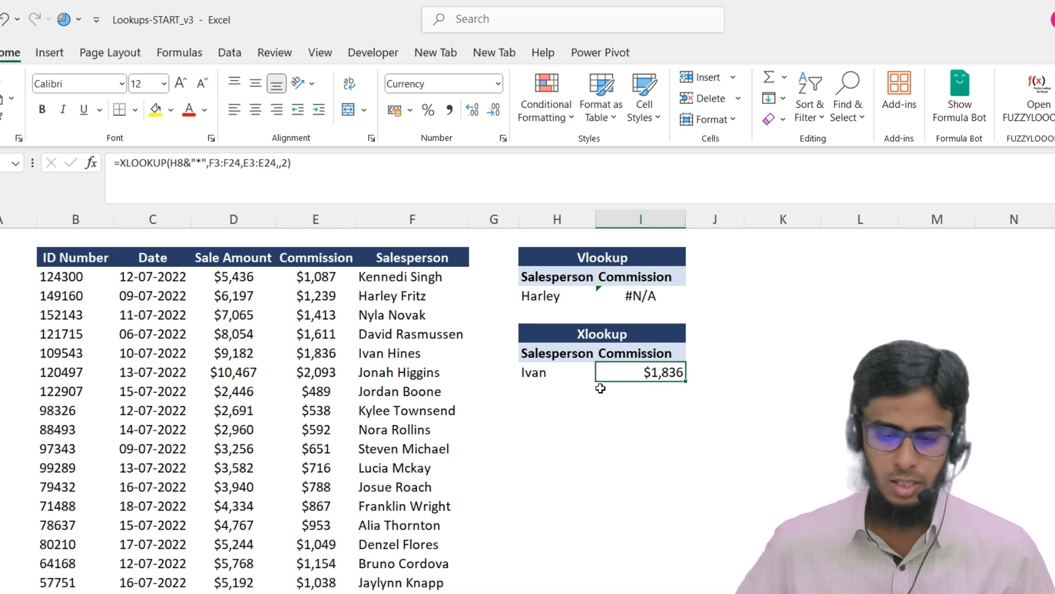
left_click(652, 295)
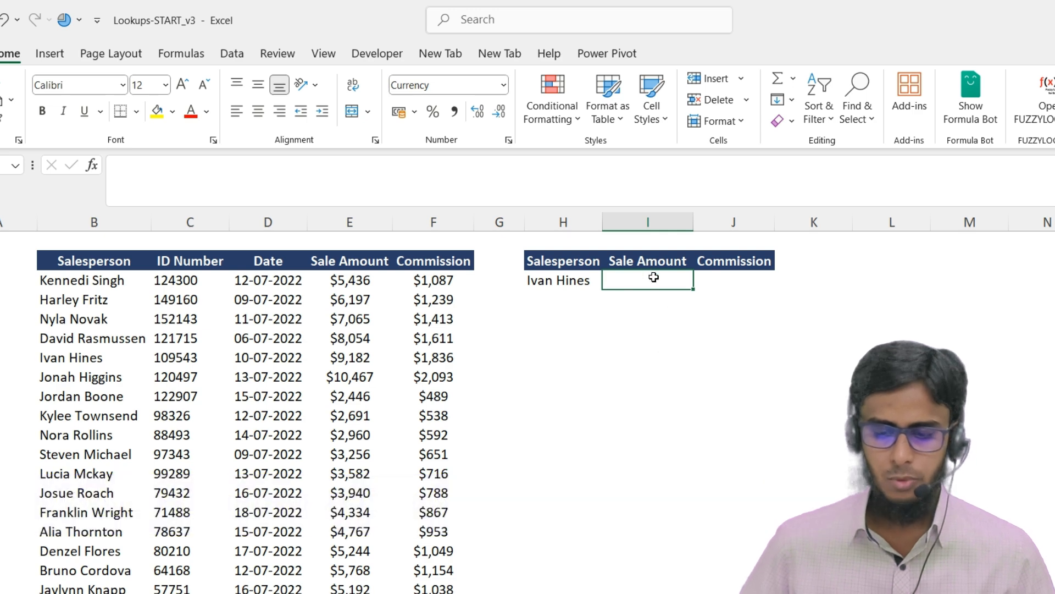
Begin an XLOOKUP formula in Sale Amount cell I3 with the salesperson in H3 as the lookup value
left_click(727, 262)
left_click(656, 262)
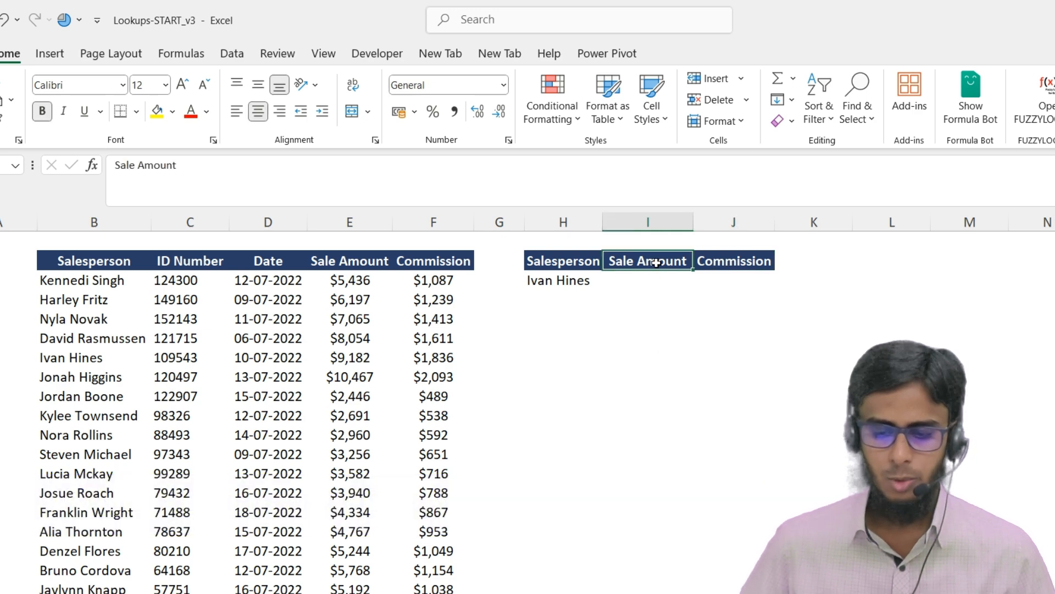
left_click(644, 283)
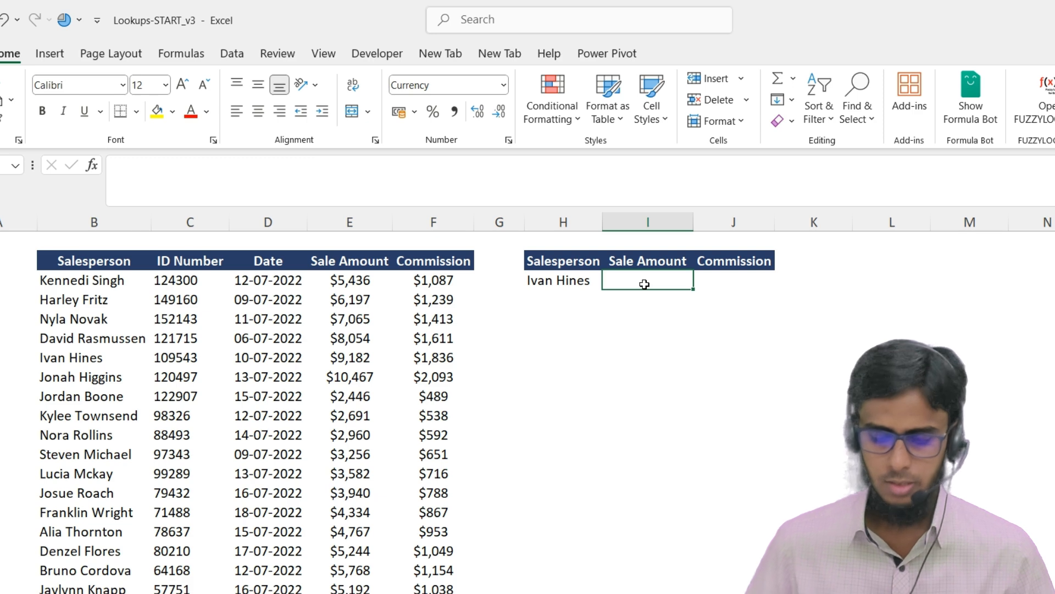
type("=XLOOKUP(")
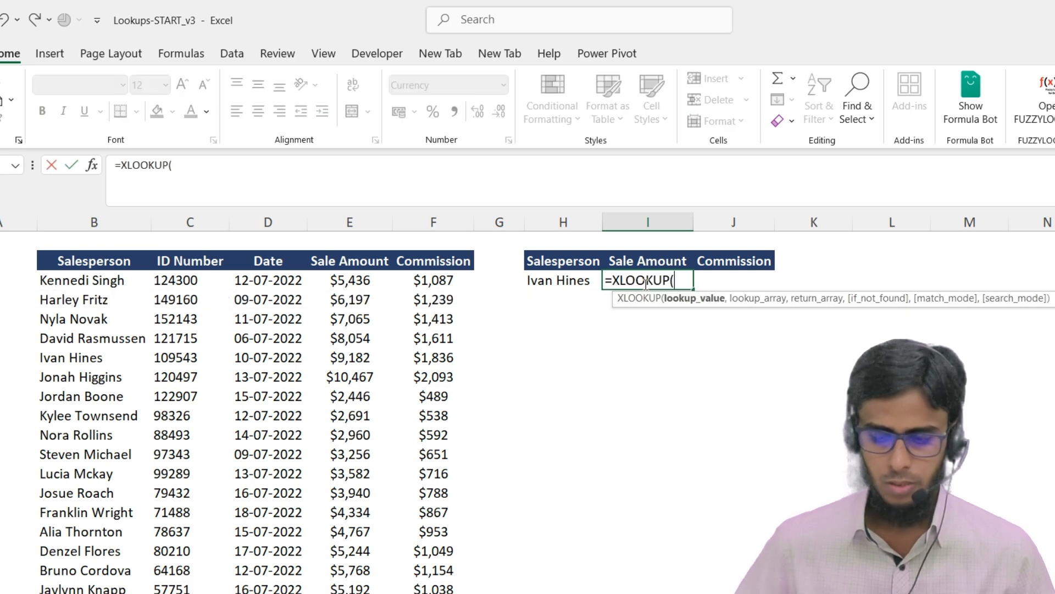
left_click(574, 278)
type(",")
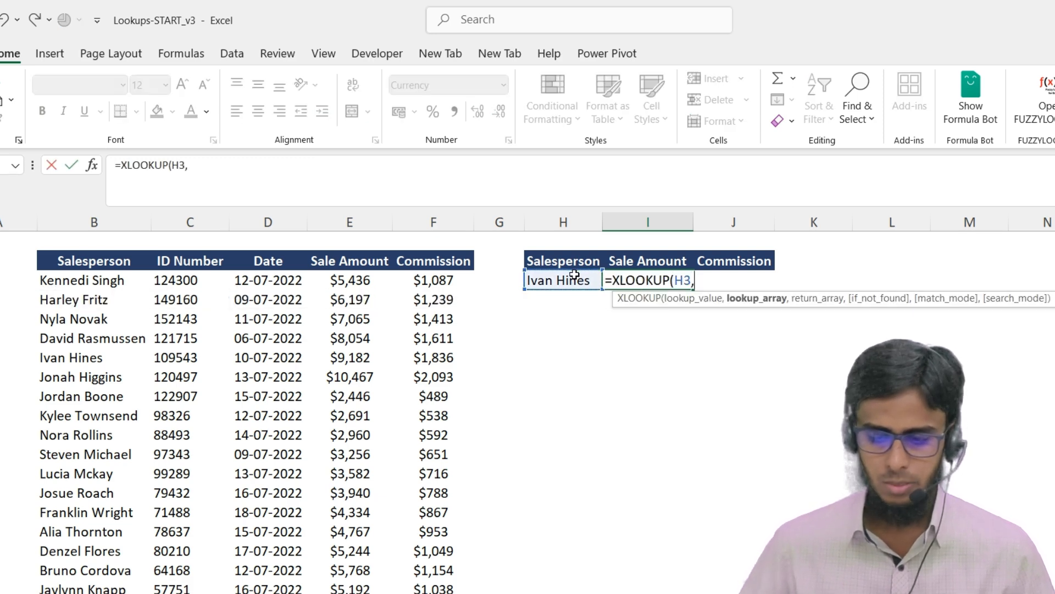
Set the XLOOKUP lookup array to the salesperson names in B3:B24
left_click(88, 283)
key("ctrl+shift+Down")
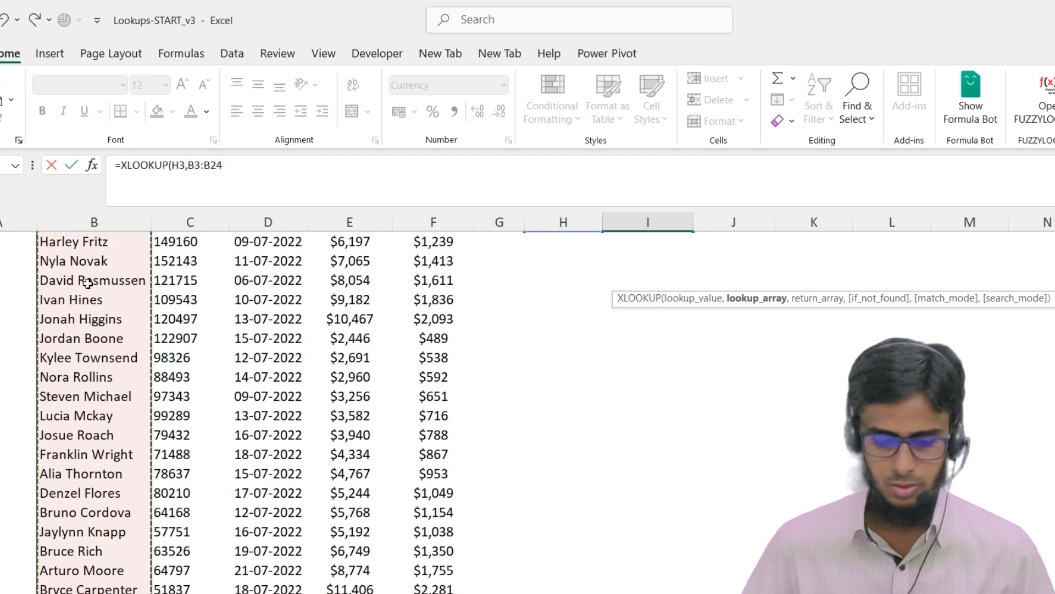
type(",")
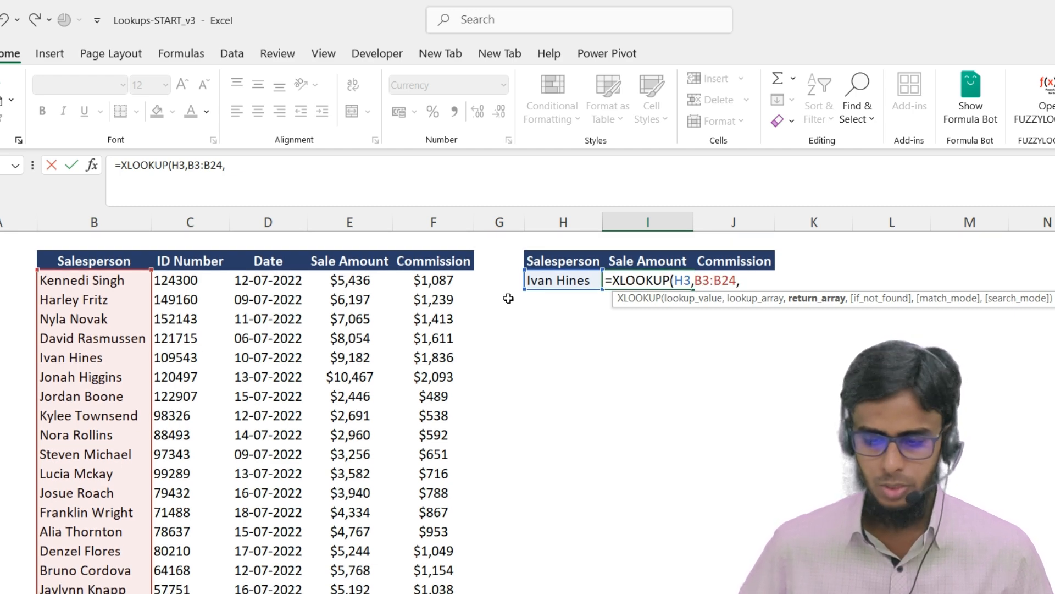
Set the return array to the Sale Amount and Commission columns in E3:F24, then complete the formula and review it in I3
left_click(355, 280)
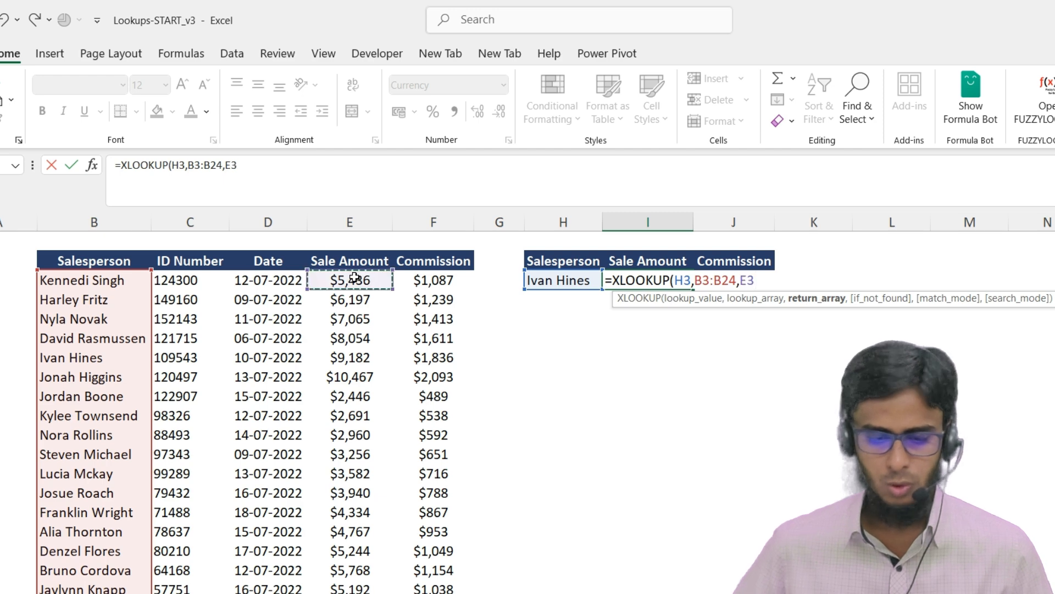
key("shift+Right")
scroll(354, 280, "down", 1)
key("ctrl+shift+Down")
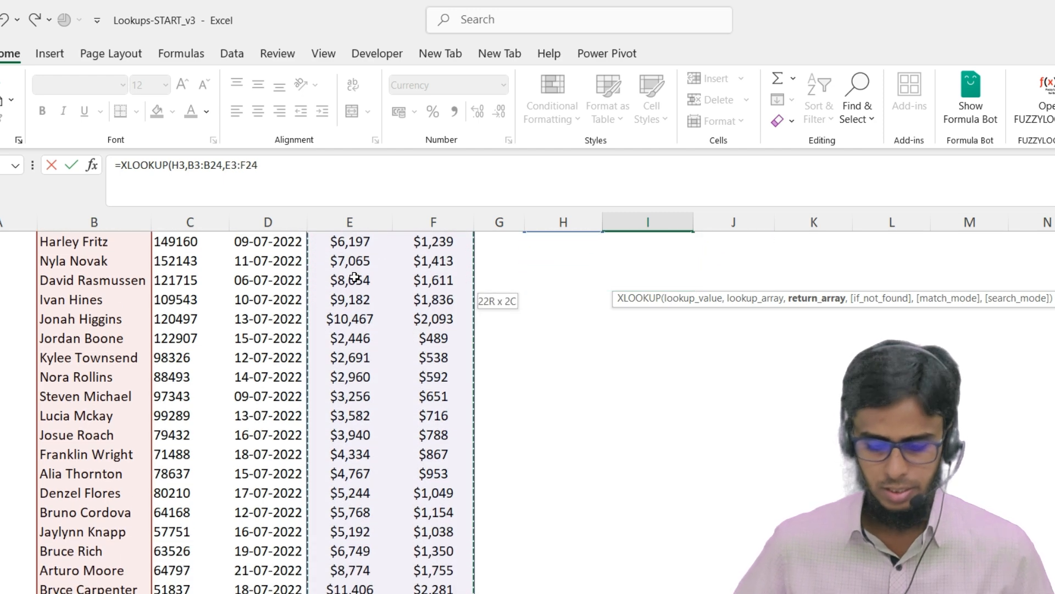
type(")")
key("Return")
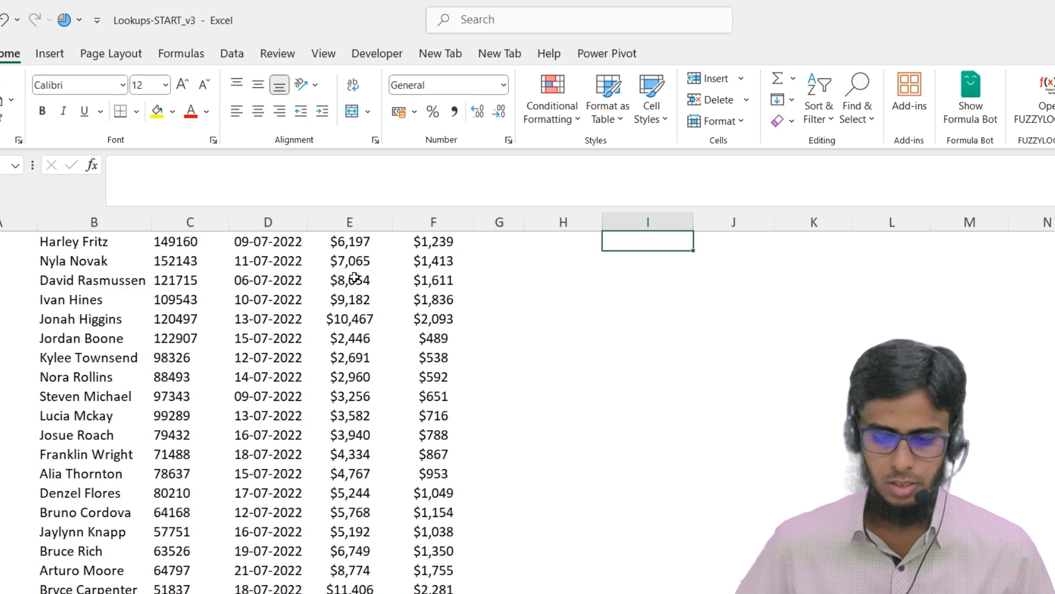
scroll(471, 332, "up", 1)
key("Up")
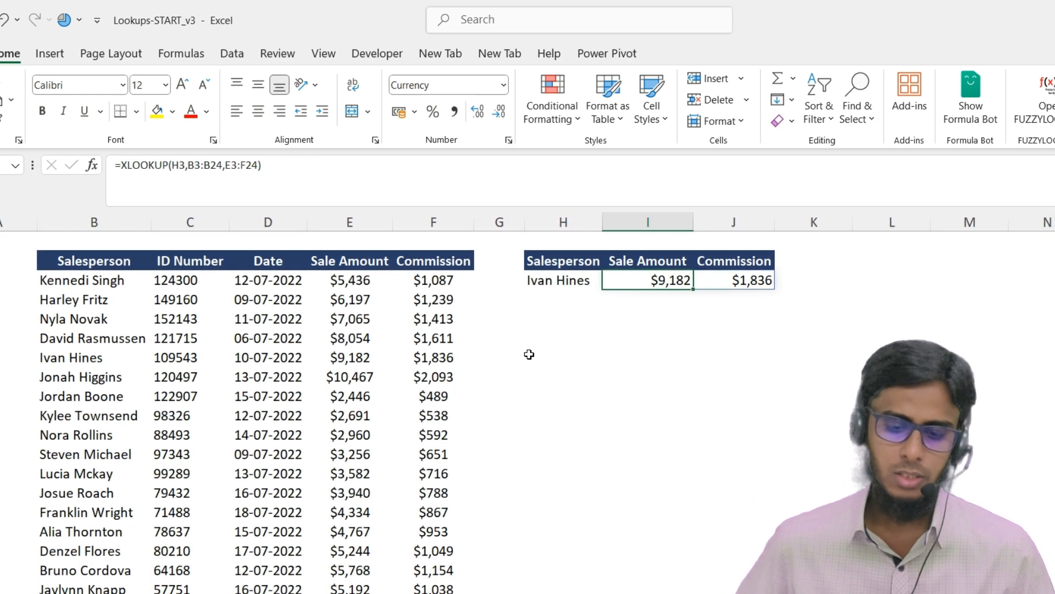
key("Up")
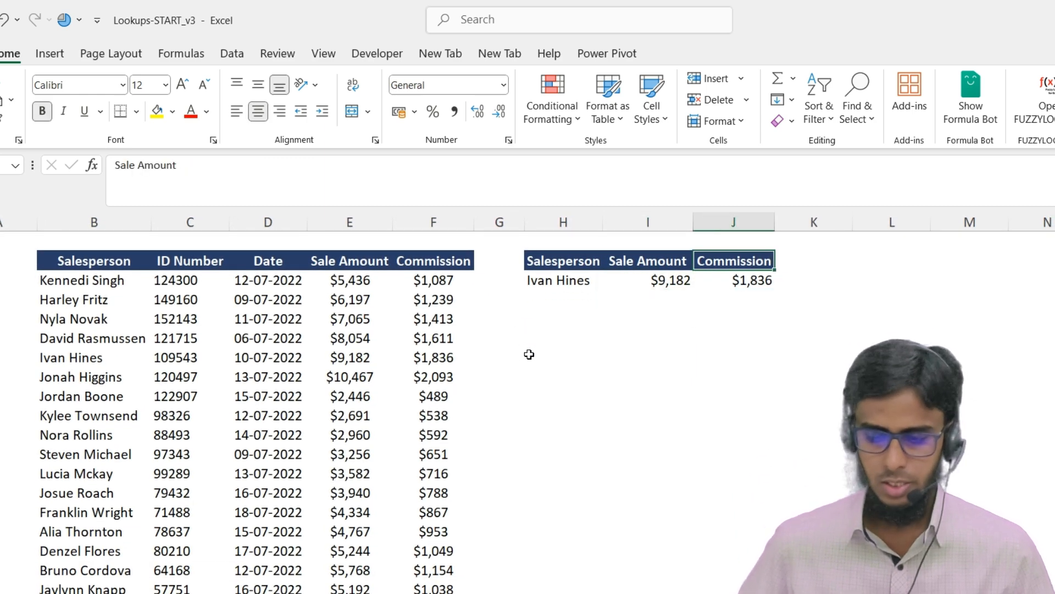
key("Down")
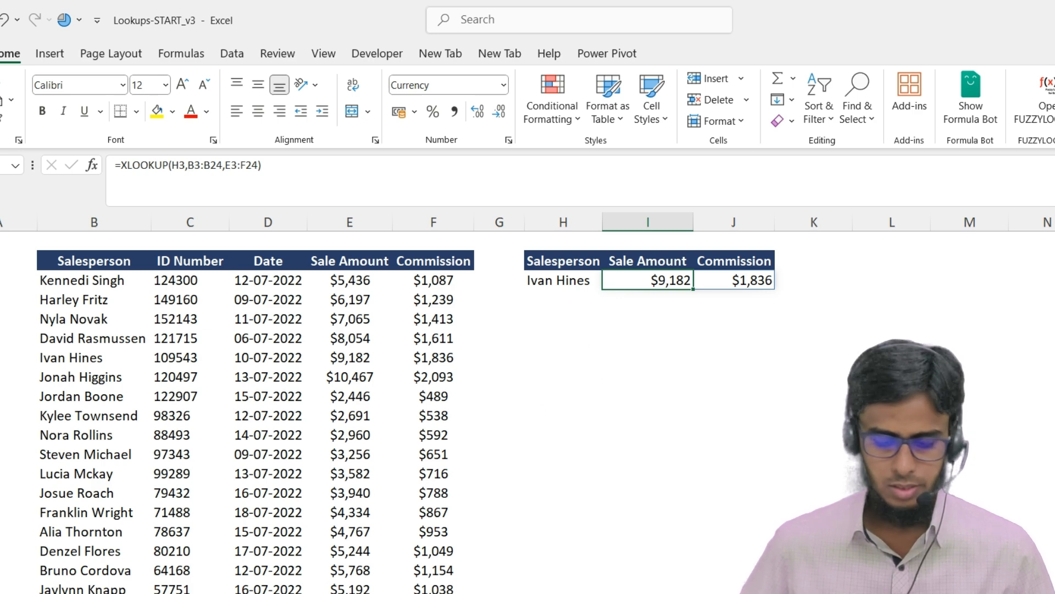
On the Commissions by Salesperson sheet, begin an XLOOKUP formula in Commission cell J3 with H3 as the lookup value
key("ctrl+Page_Down")
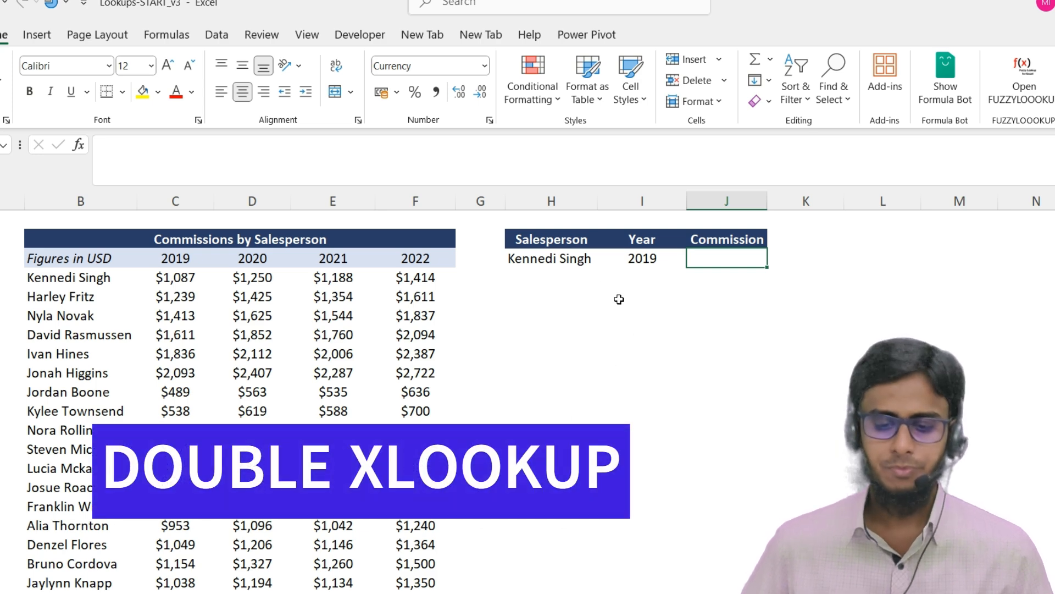
left_click(644, 234)
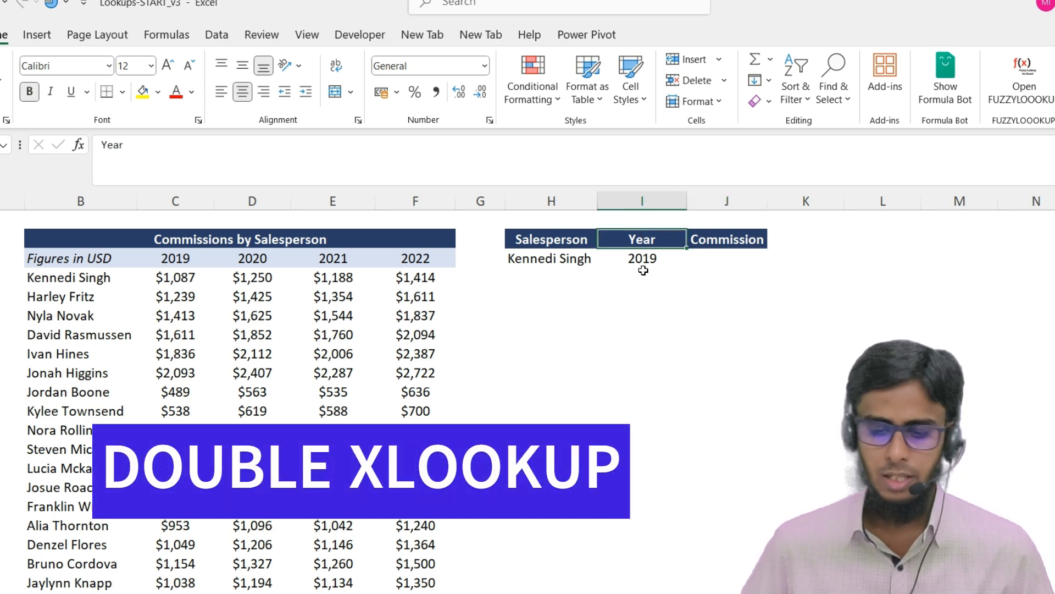
left_click(713, 244)
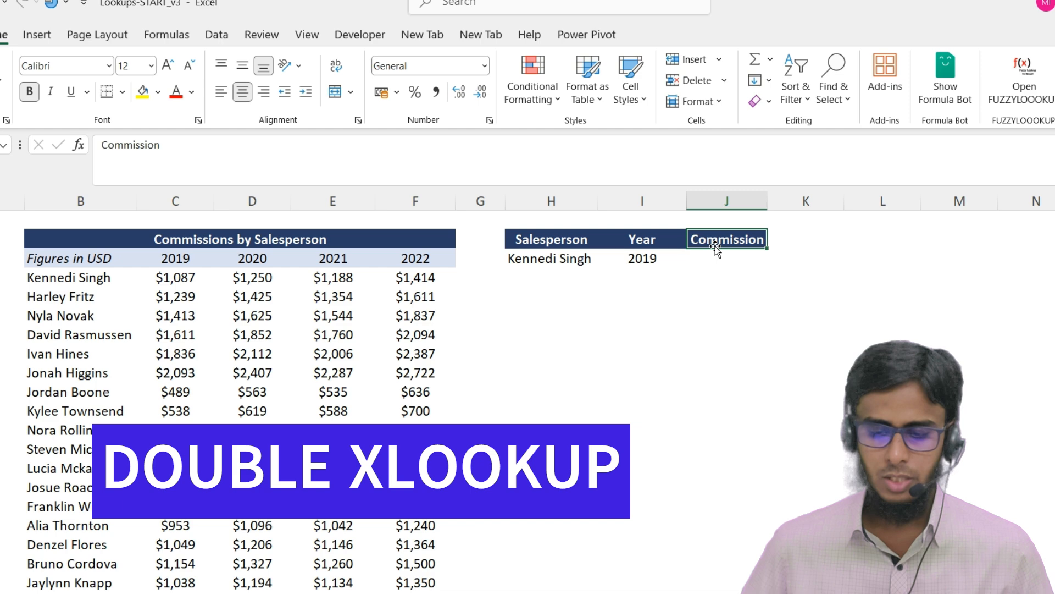
left_click(555, 261)
left_click(641, 261)
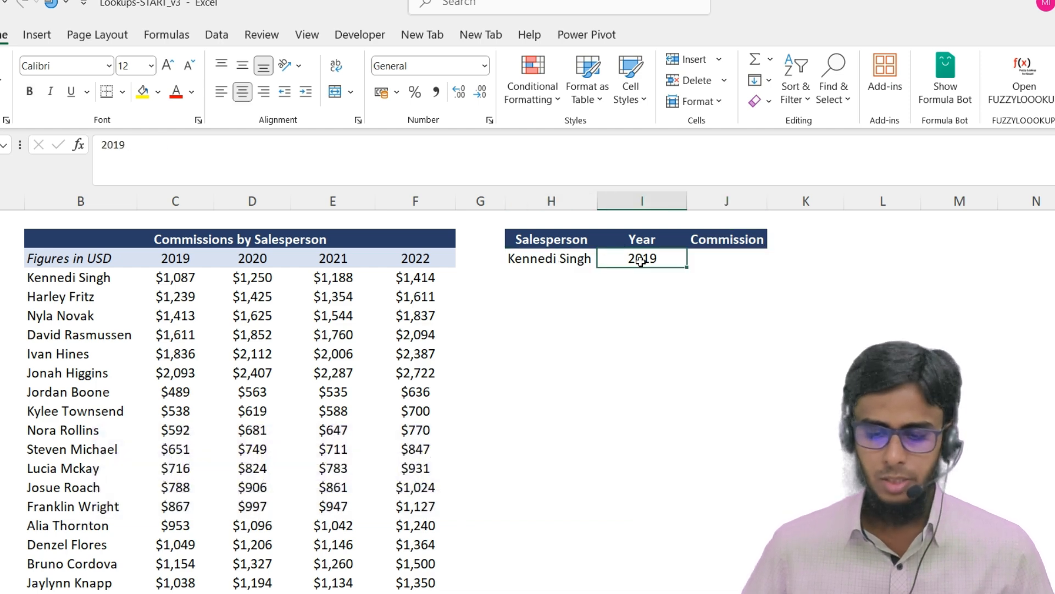
left_click(725, 255)
type("=xl")
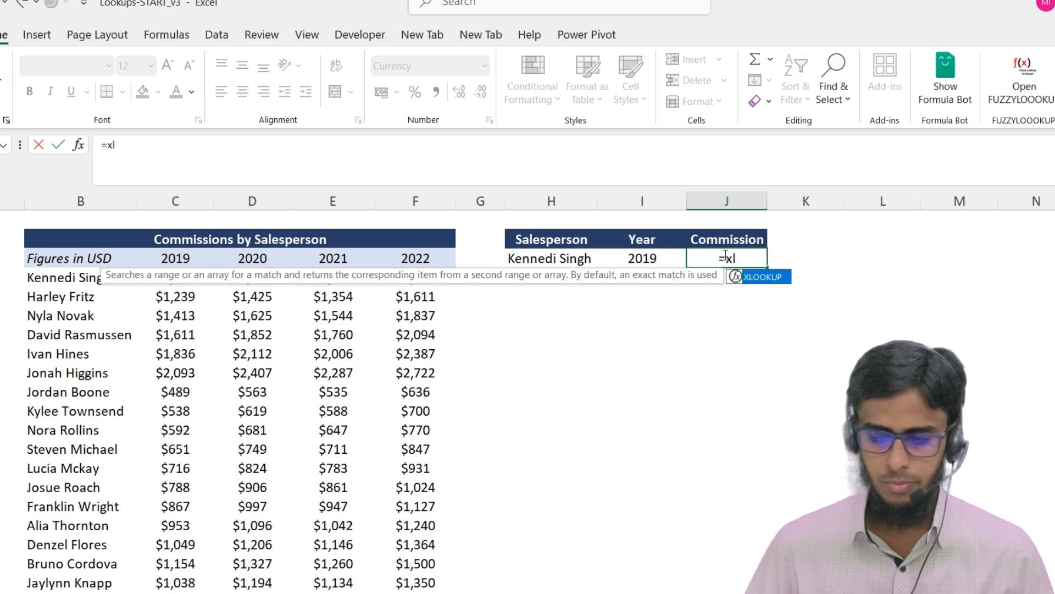
key("Tab")
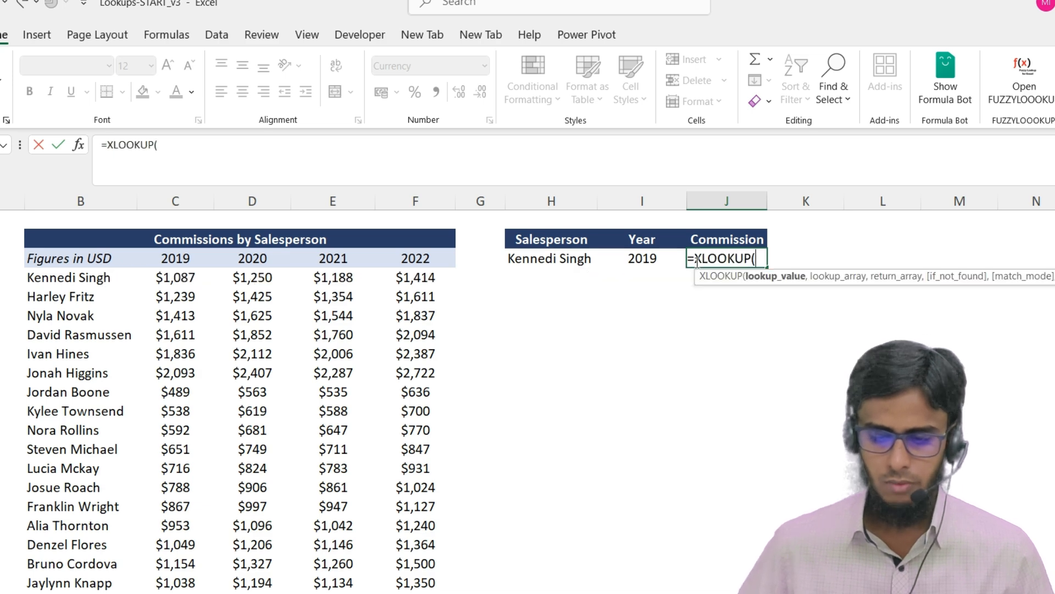
left_click(561, 258)
type(",")
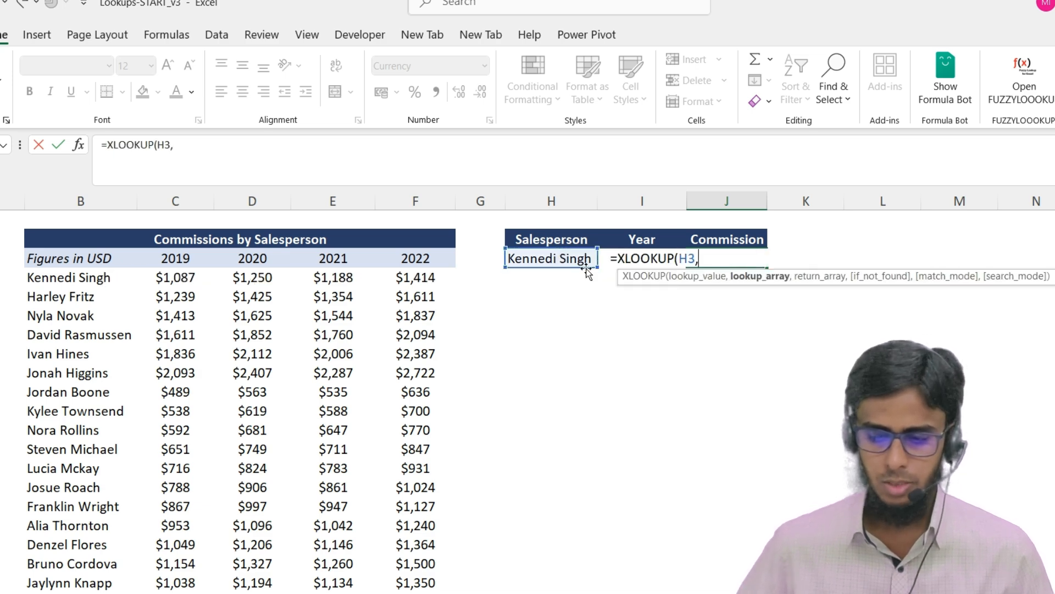
Set the outer XLOOKUP's lookup array to the salesperson names in B4:B25
left_click(73, 271)
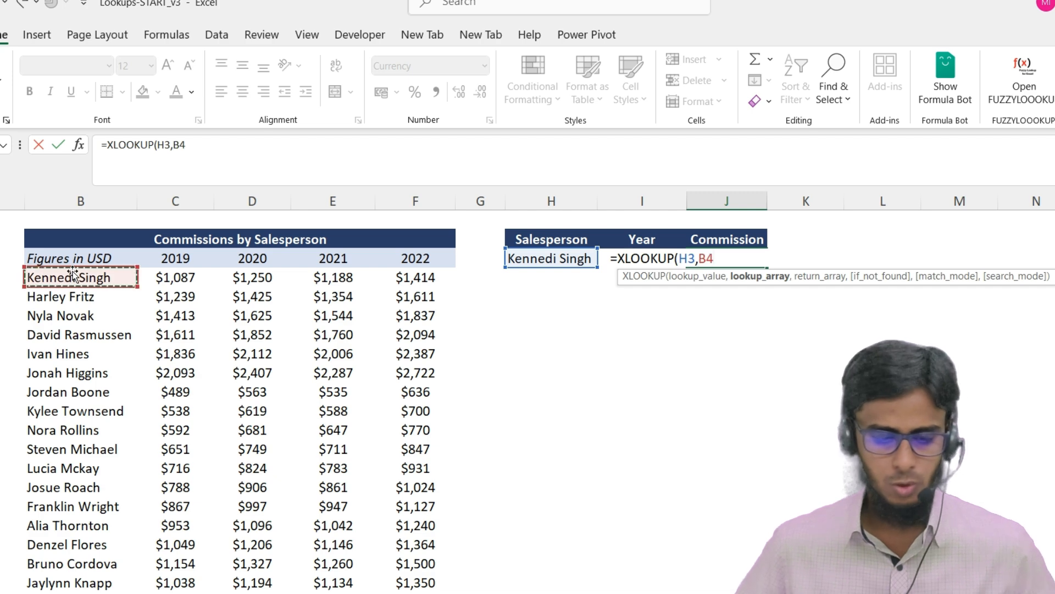
key("ctrl+shift+Down")
type(",")
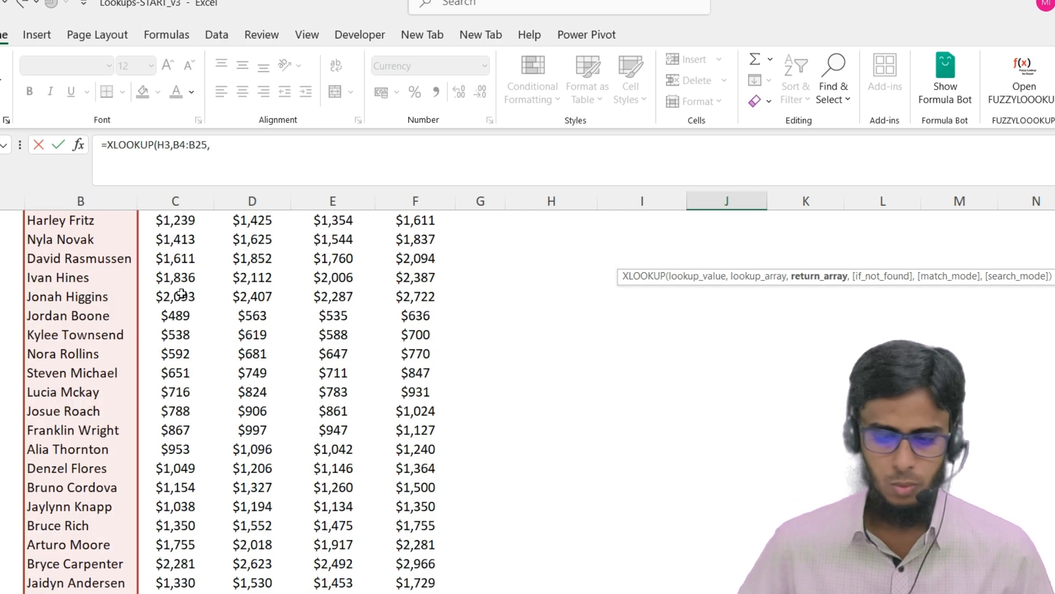
scroll(544, 333, "up", 2)
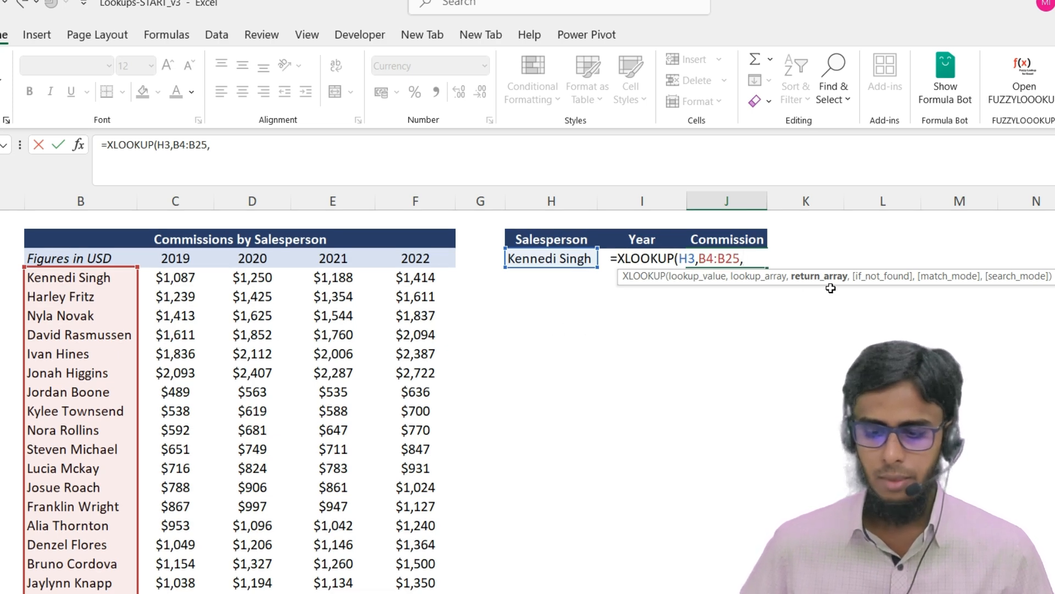
Nest a second XLOOKUP as the return array, with the year in I3 as its lookup value
type("x")
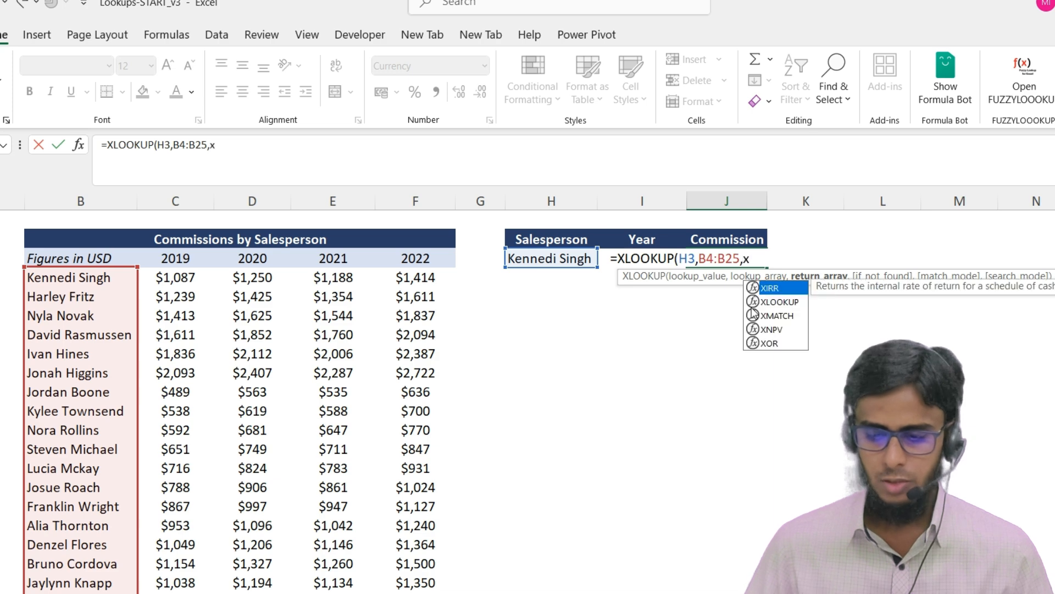
double_click(752, 301)
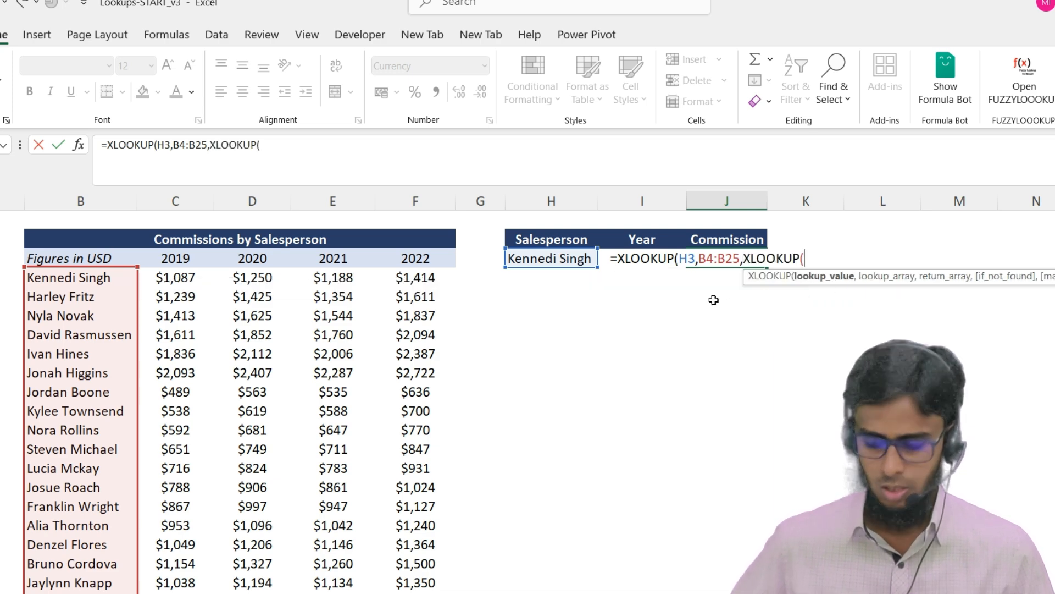
key("Left")
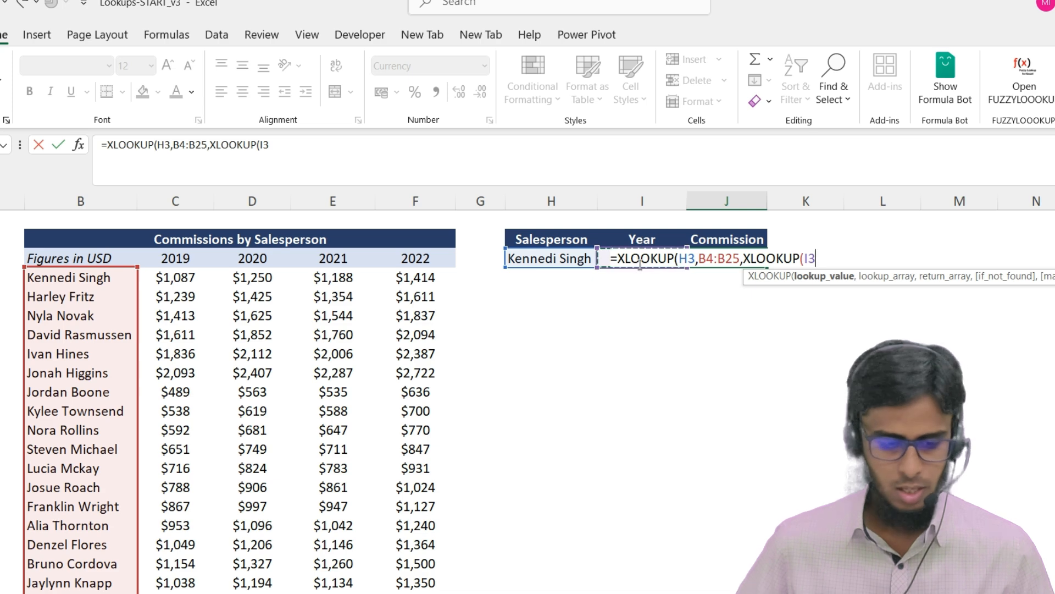
type(",")
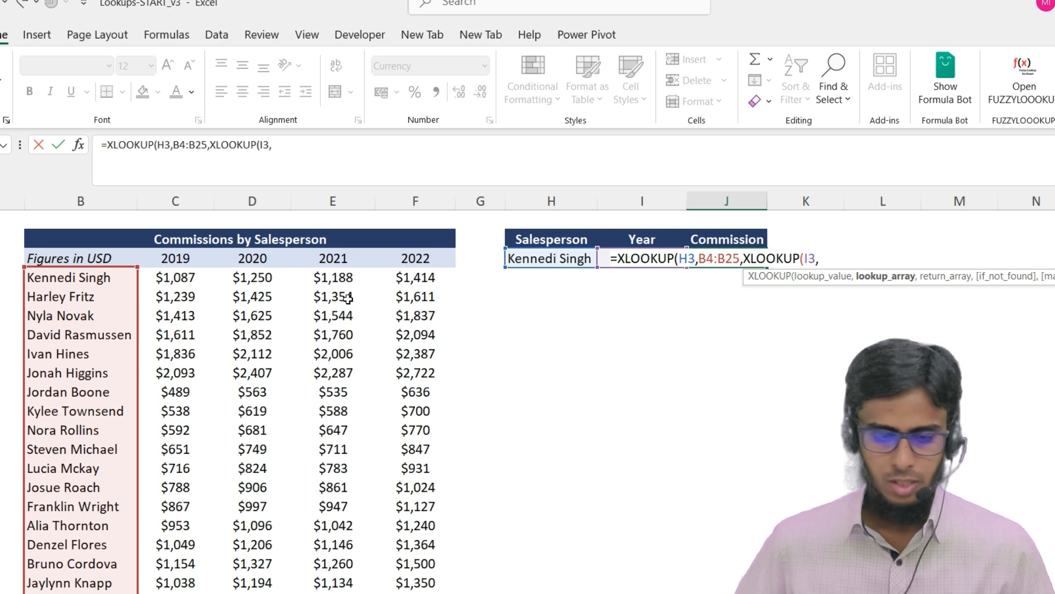
Set the nested XLOOKUP's lookup array to the year headers in C3:F3
left_click(186, 255)
key("shift+Right")
key("shift+Right")
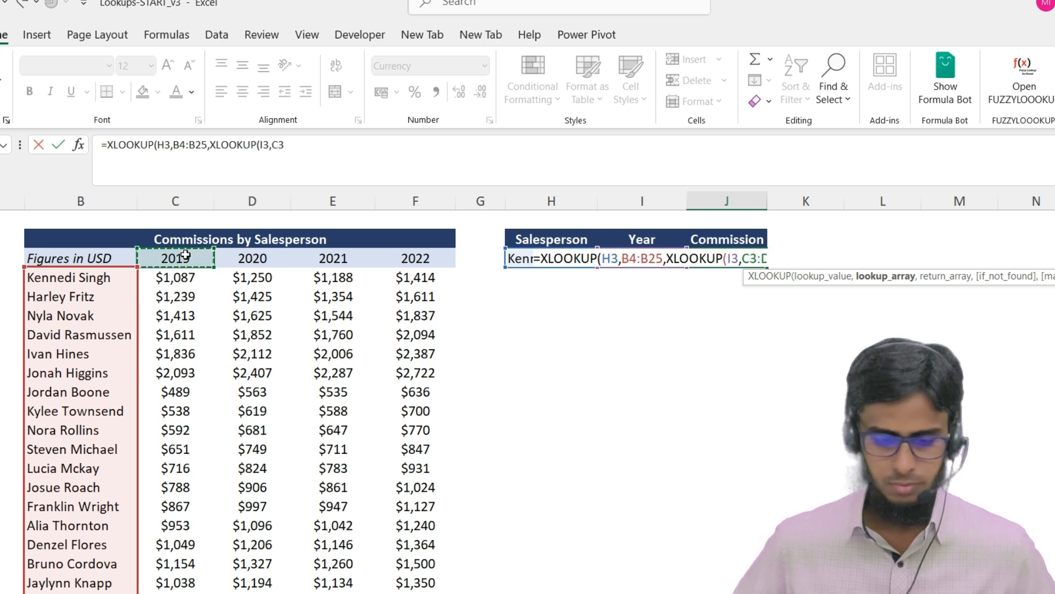
key("shift+Right")
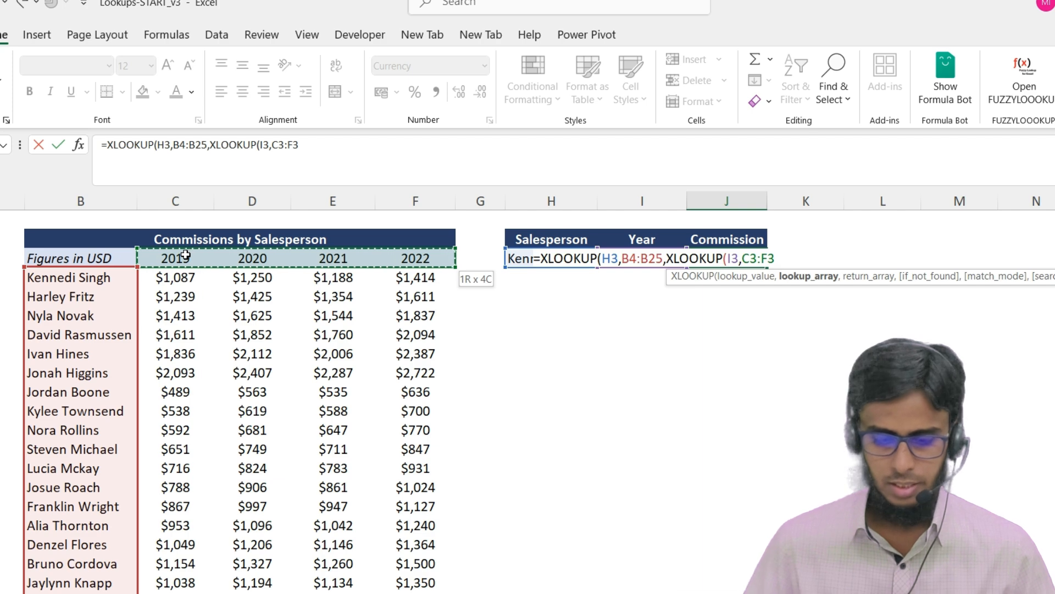
type(",")
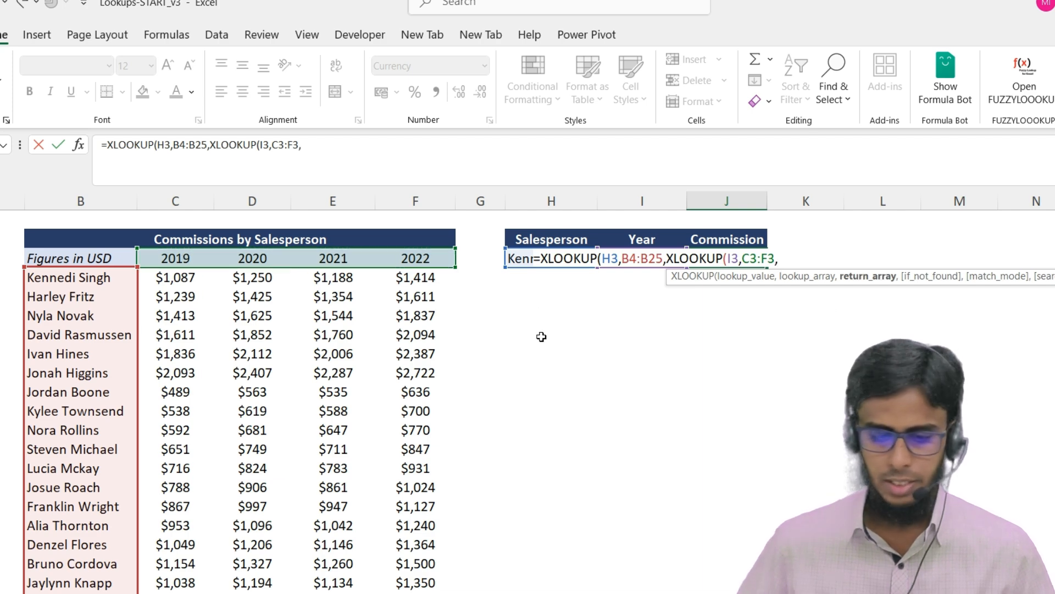
Set the nested XLOOKUP's return array to the commission figures in C4:F25, then close both functions and enter the formula
left_click(176, 277)
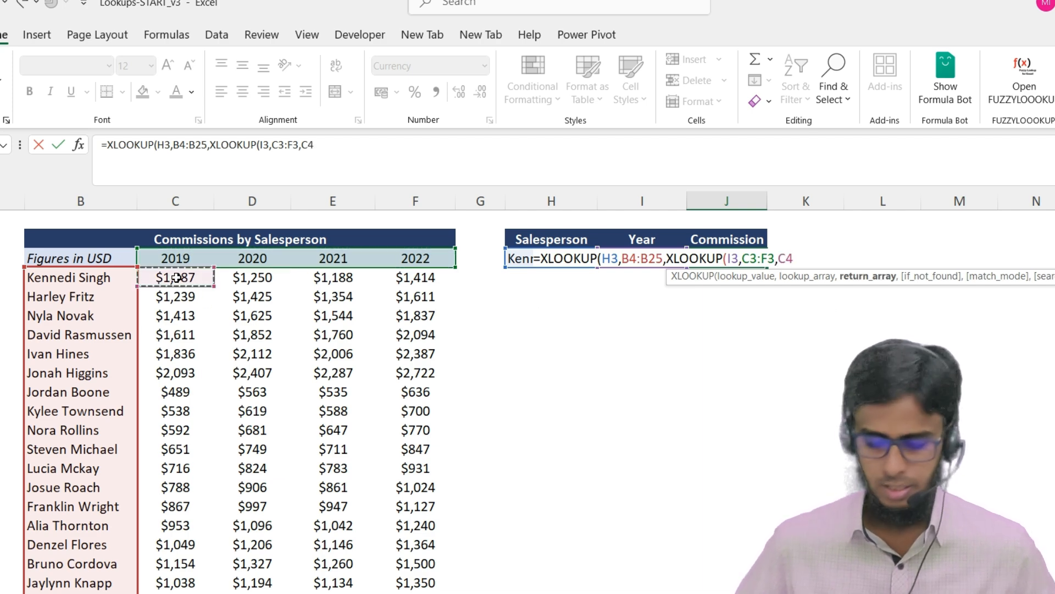
key("ctrl+shift+Right")
key("ctrl+shift+Down")
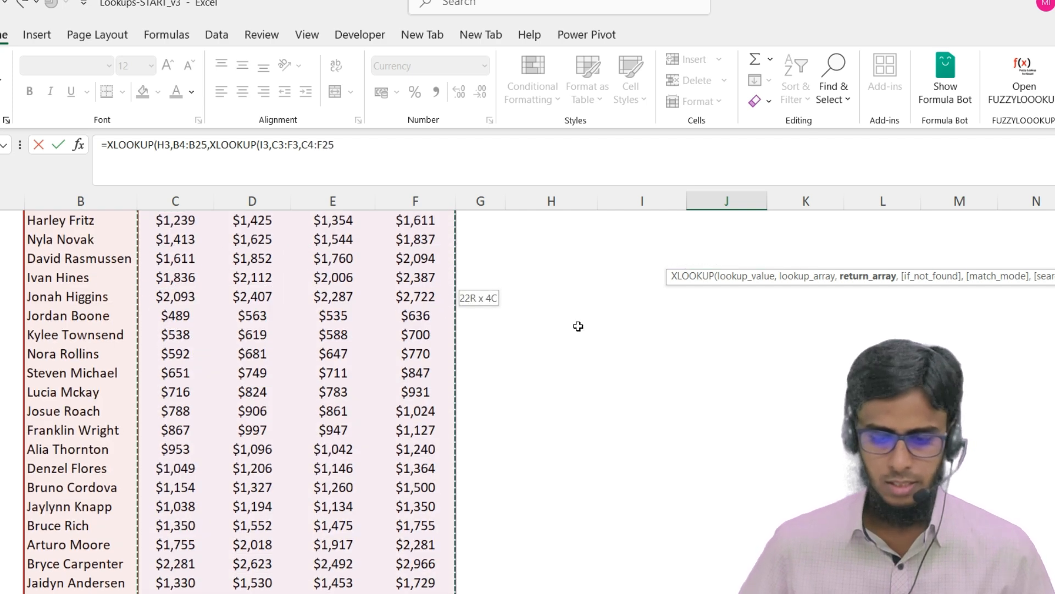
scroll(577, 330, "up", 2)
type(")")
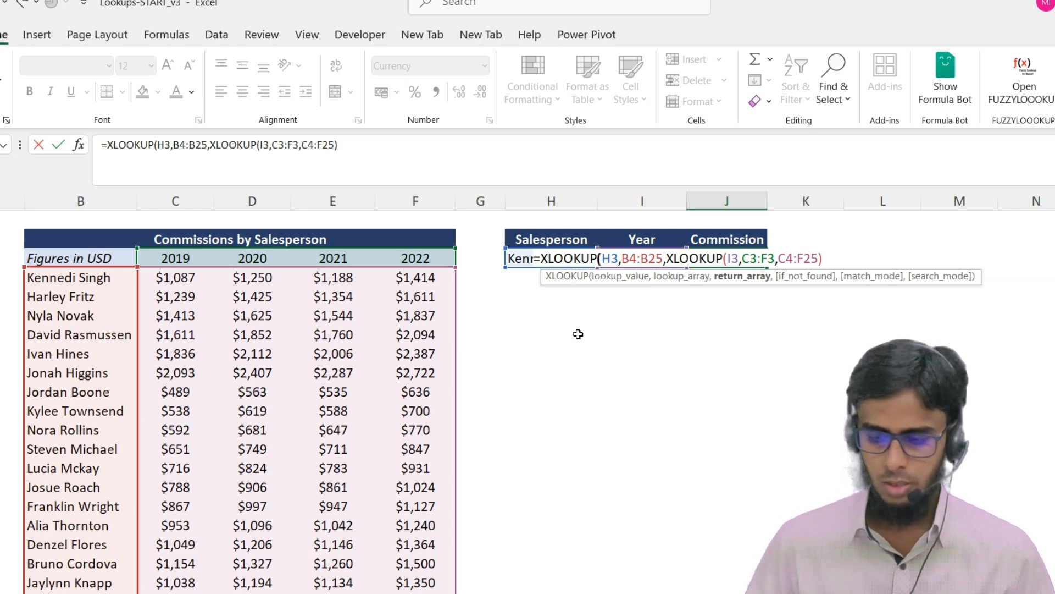
type(")")
key("Return")
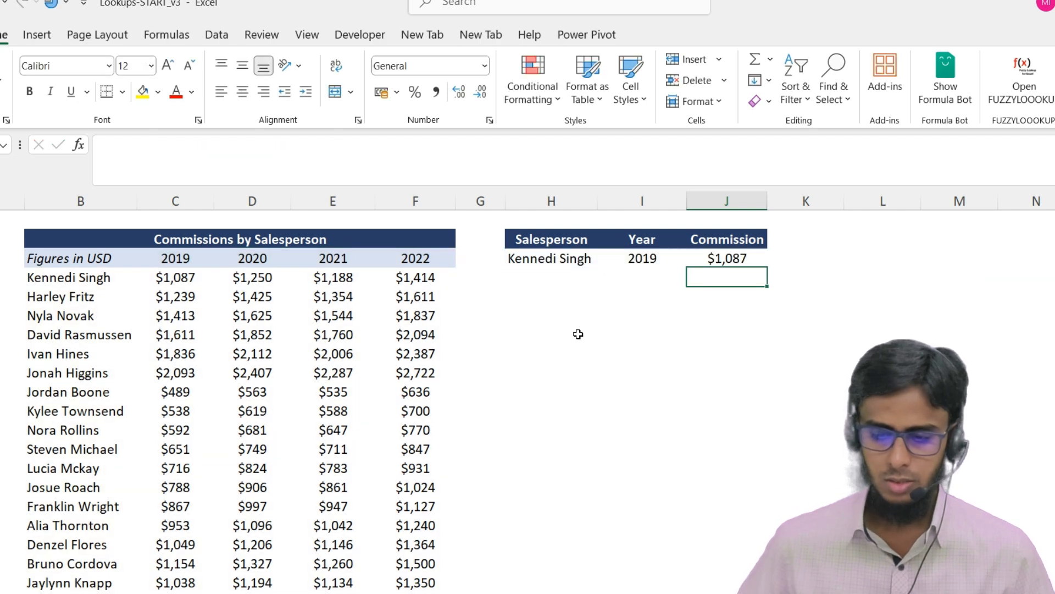
Select the Year input cell I3 beside the completed Commission formula
key("Up")
key("Left")
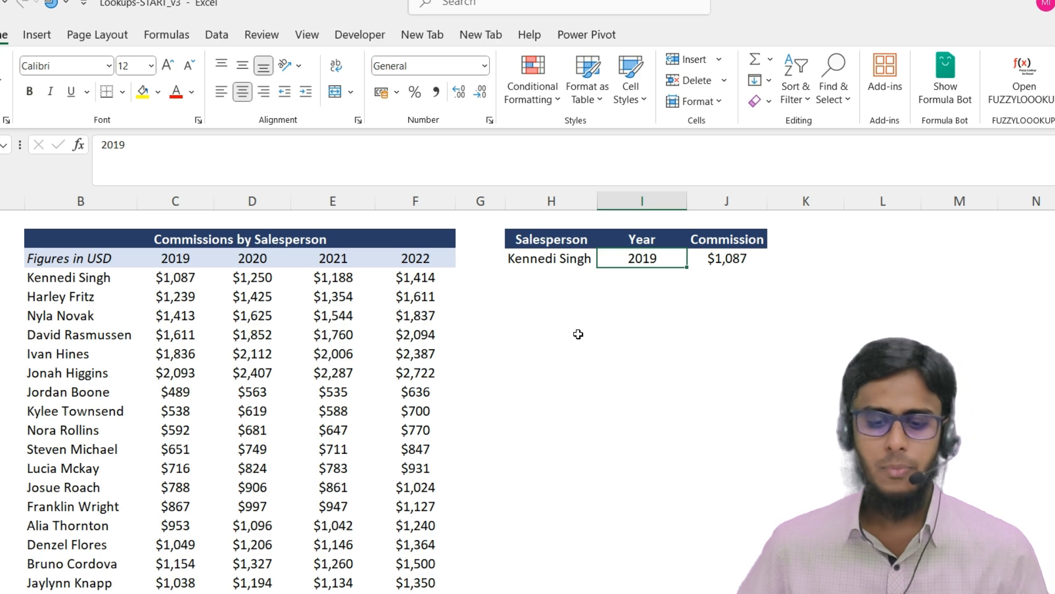